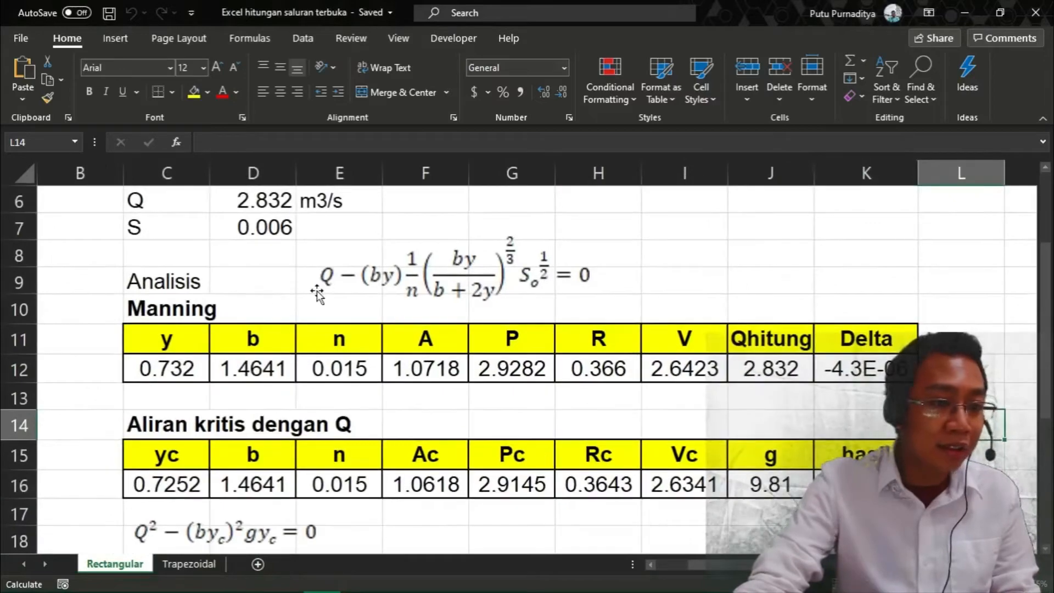
# Set y in the Manning table (C12) to 5 and shift the Manning equation picture slightly up and to the right
pyautogui.scroll(2, 305, 310)
pyautogui.scroll(-2, 300, 316)
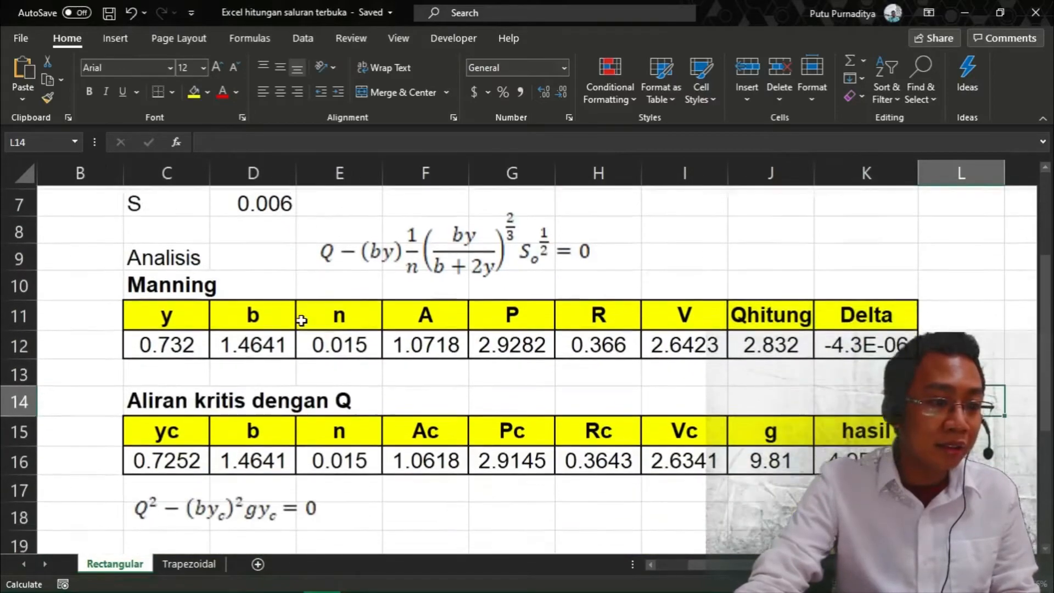
pyautogui.scroll(1, 353, 287)
pyautogui.scroll(1, 351, 306)
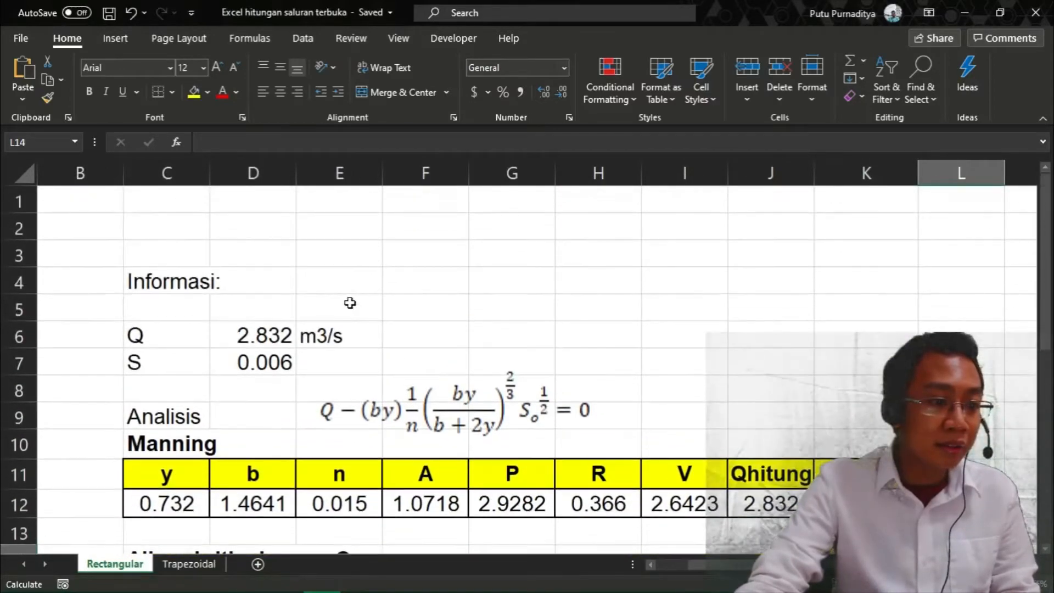
pyautogui.scroll(-1, 338, 357)
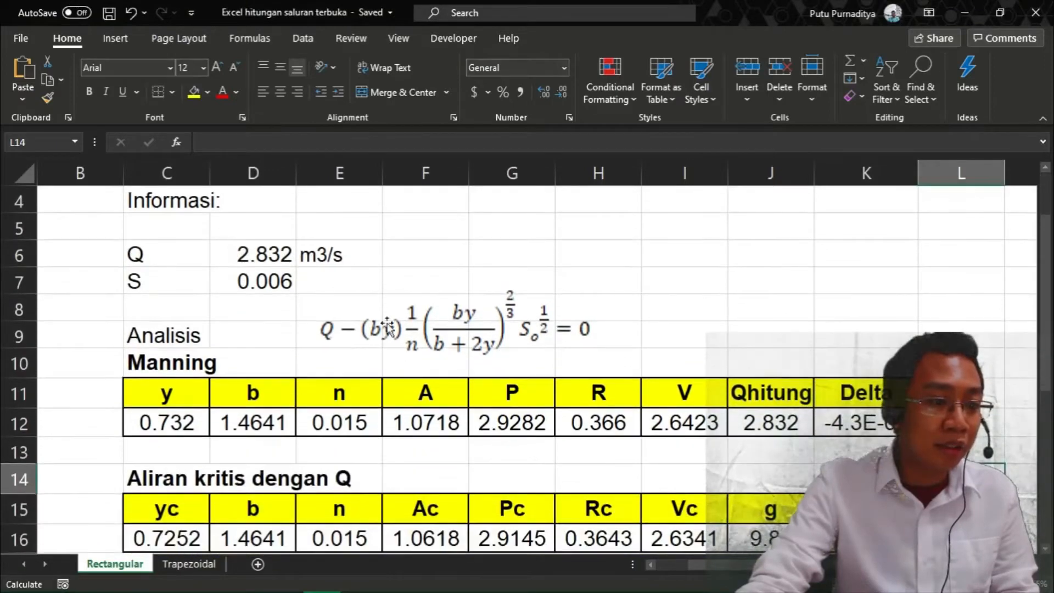
pyautogui.click(256, 256)
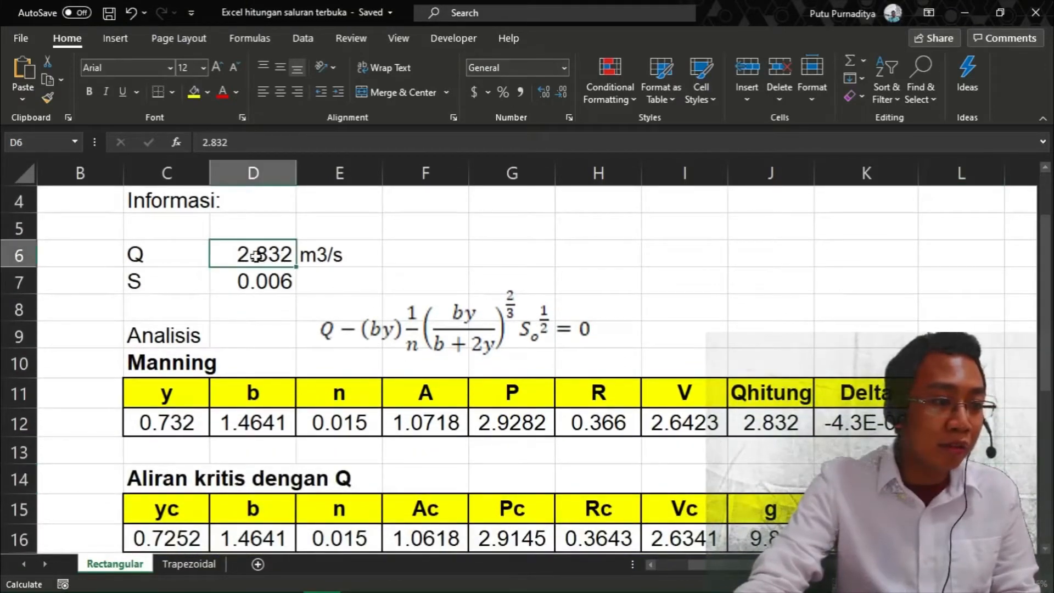
pyautogui.click(176, 421)
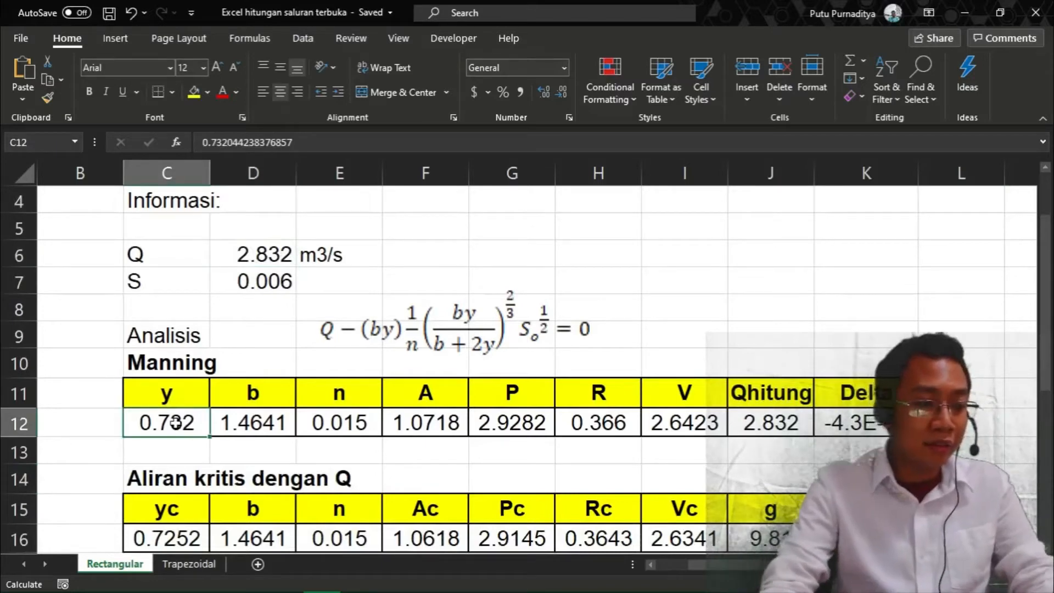
pyautogui.write('5')
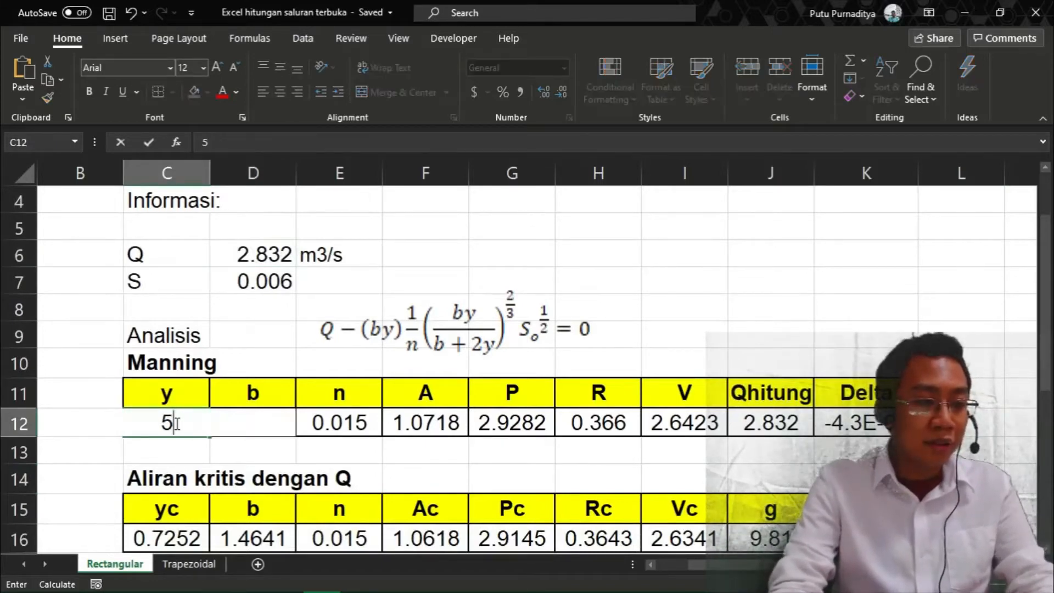
pyautogui.press('Return')
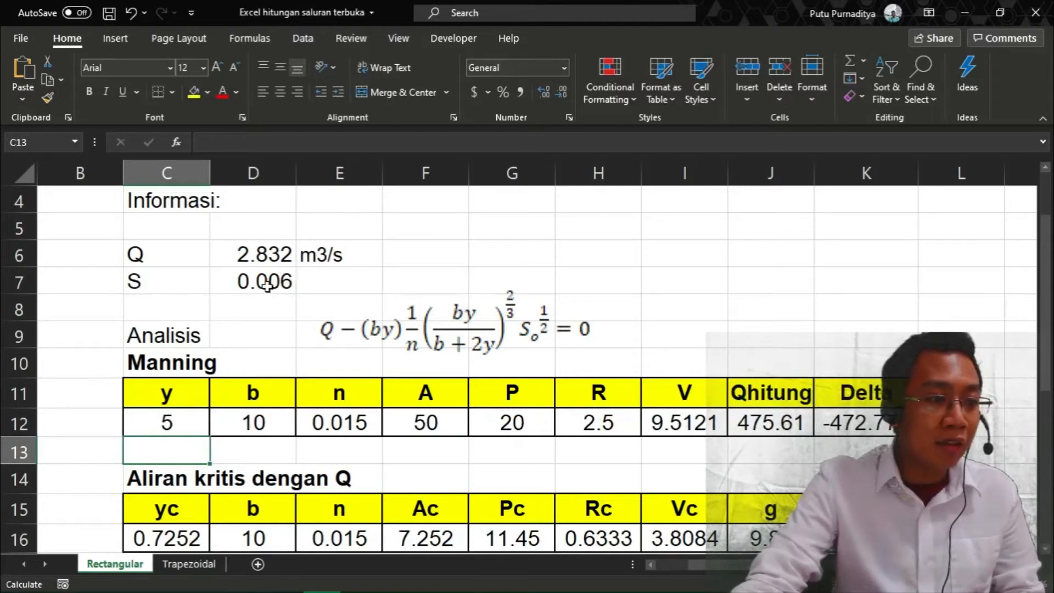
pyautogui.moveTo(431, 324); pyautogui.dragTo(439, 311)
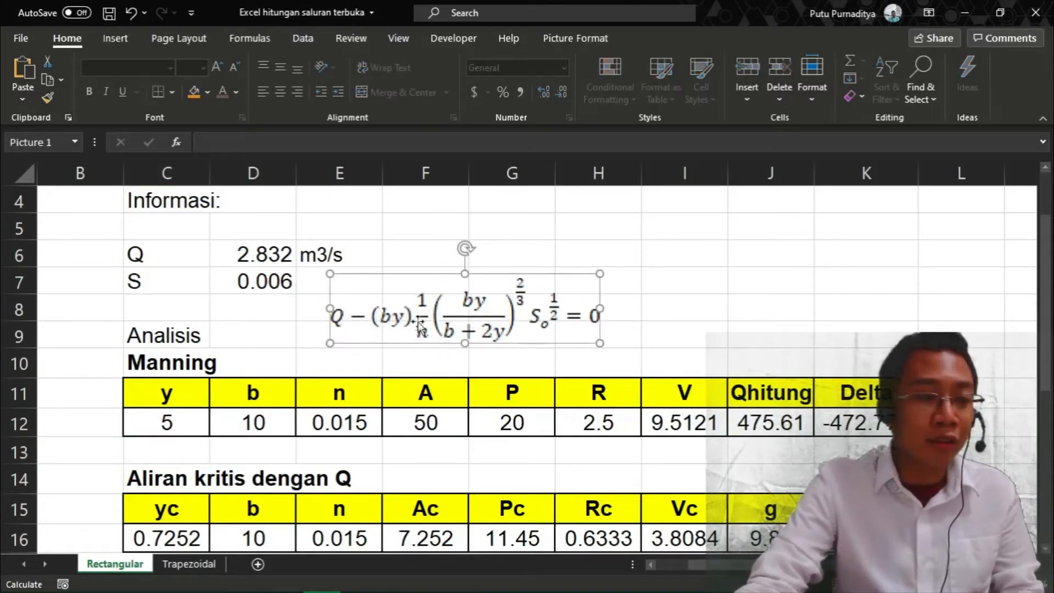
# Switch to the Mekanika Fluida II PDF in Adobe Acrobat, review the rectangular-channel equation derivation on page 175, and return to Excel
pyautogui.moveTo(331, 591)
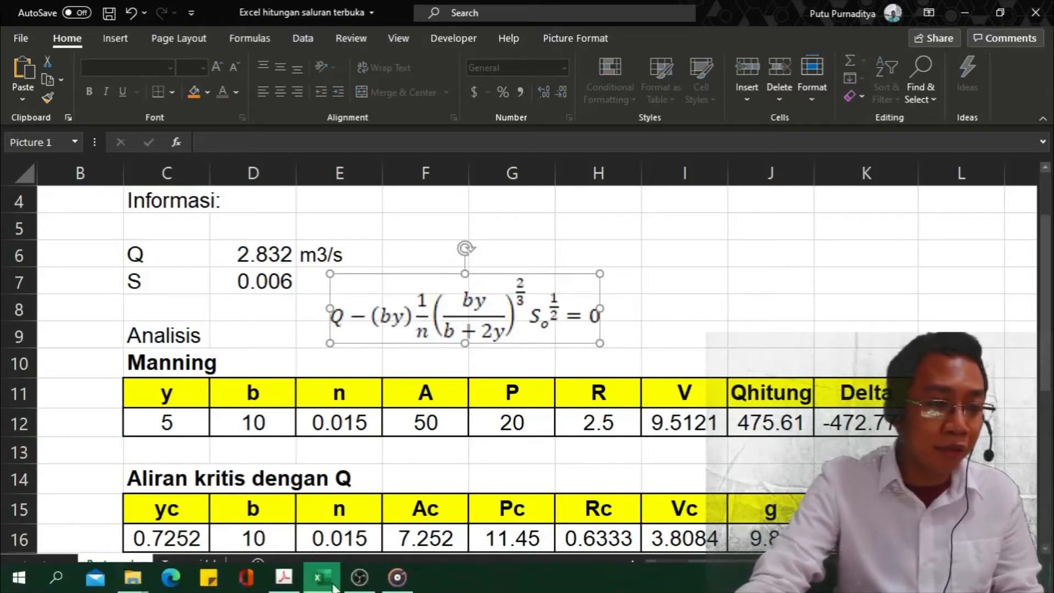
pyautogui.click(284, 578)
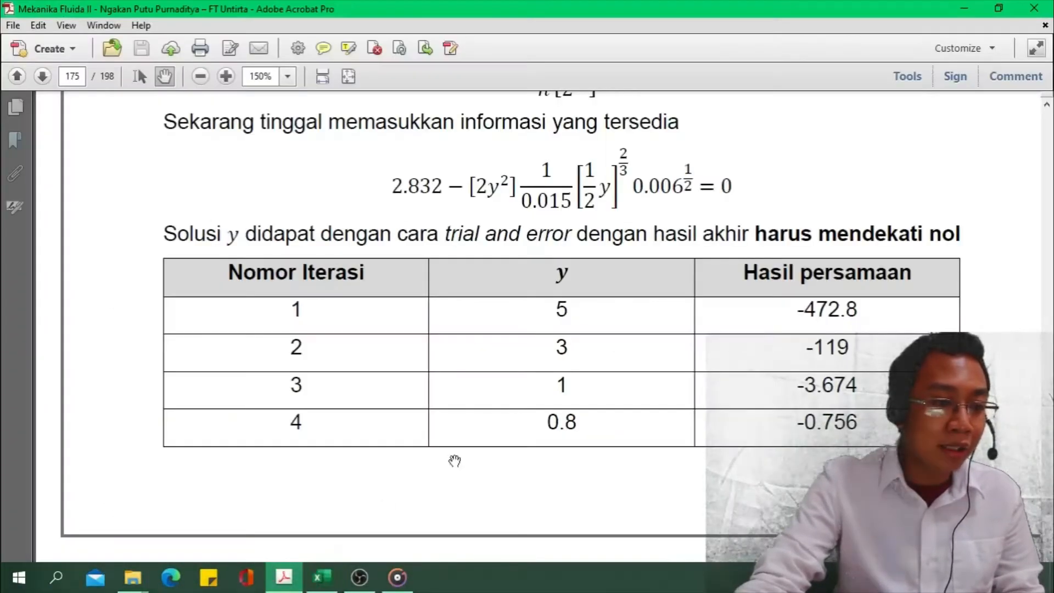
pyautogui.scroll(8, 510, 439)
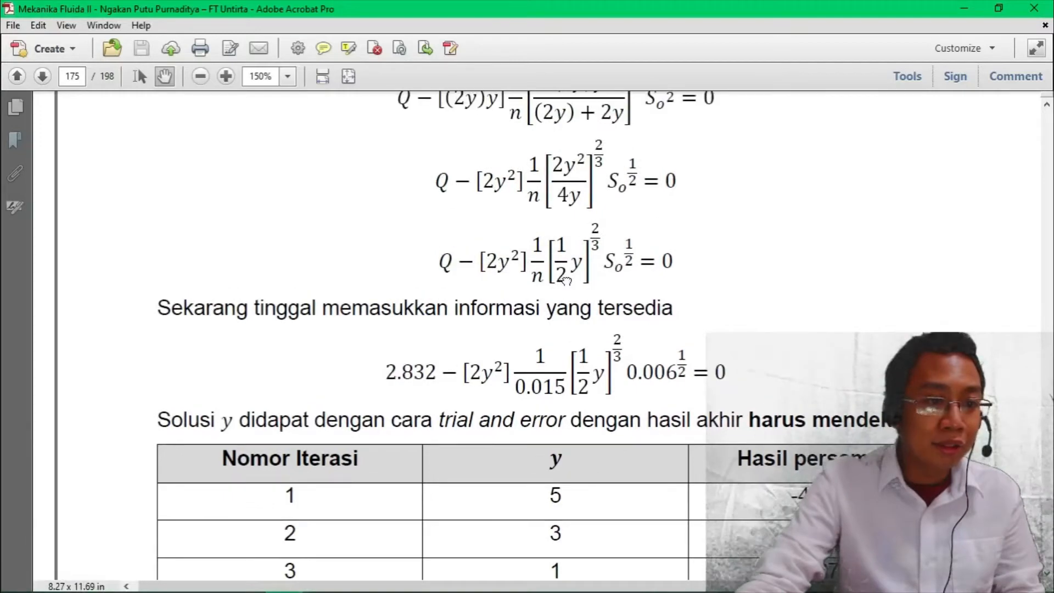
pyautogui.scroll(5, 552, 431)
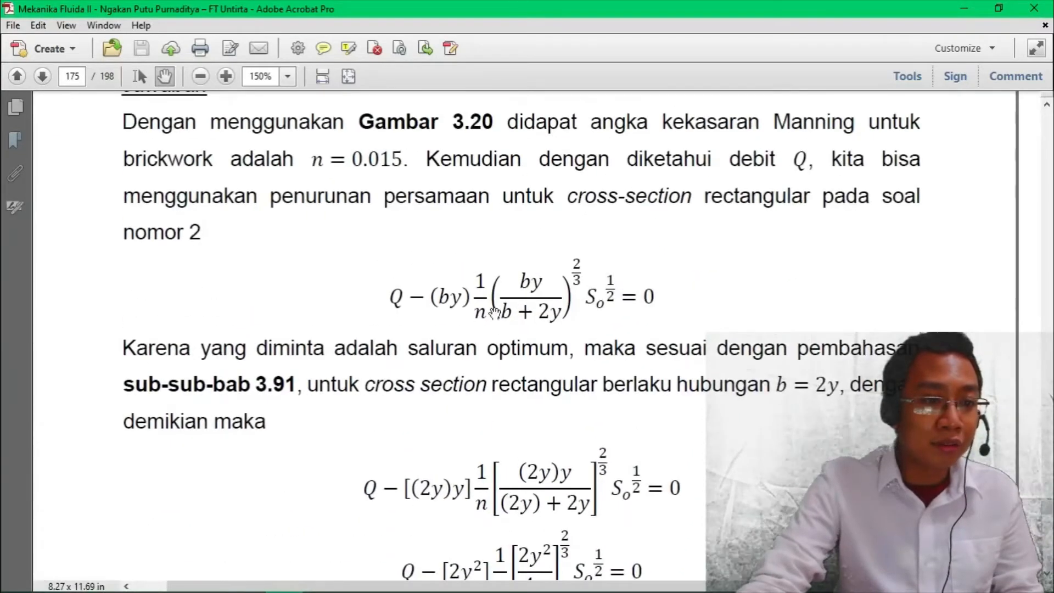
pyautogui.scroll(-6, 528, 313)
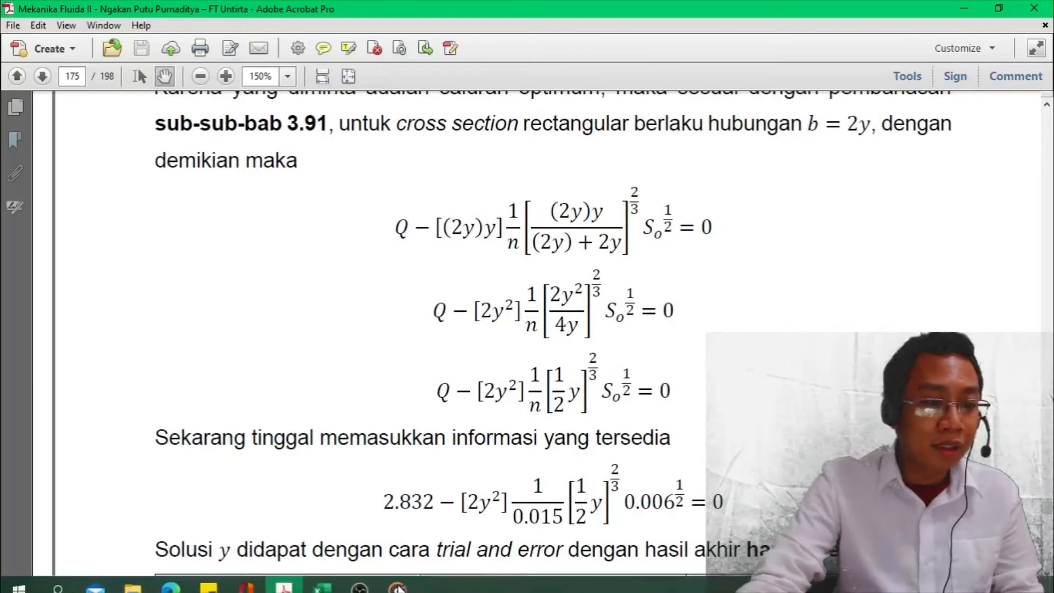
pyautogui.click(336, 583)
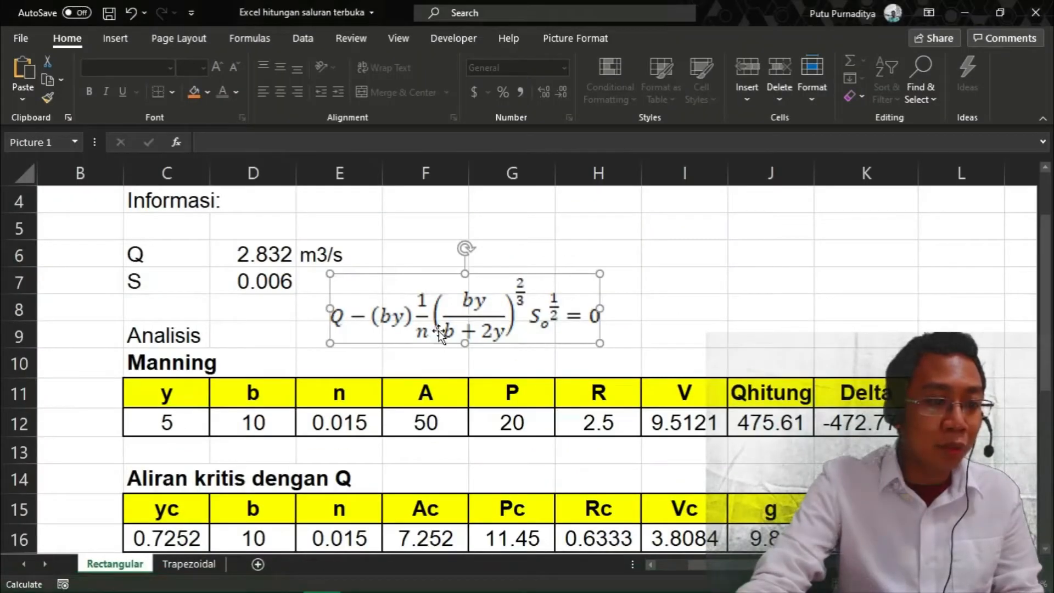
# Examine the y and b cells of the Manning table and how b in D12 is calculated from y
pyautogui.scroll(-1, 211, 381)
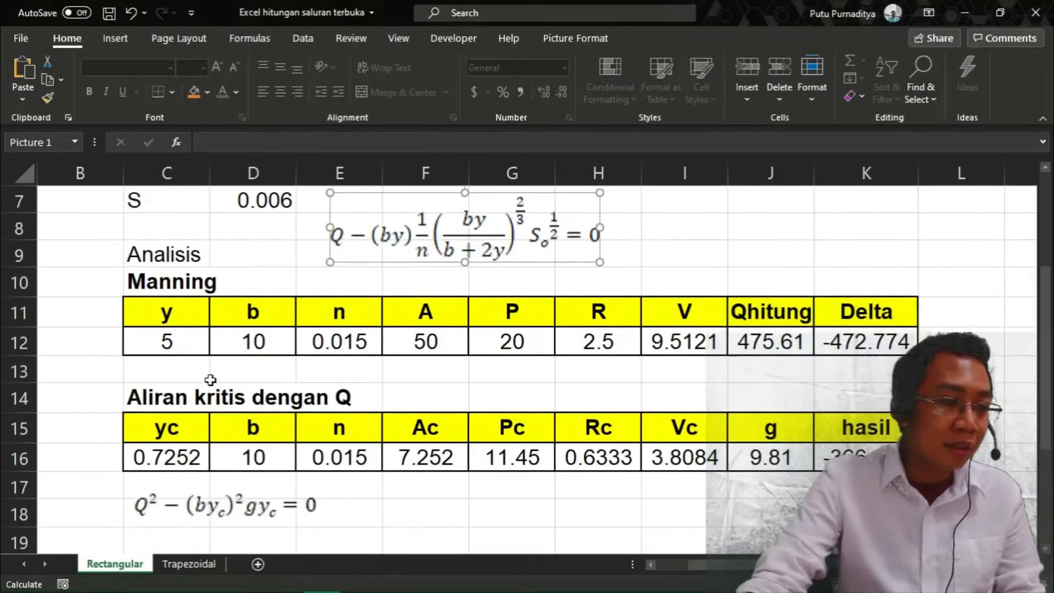
pyautogui.scroll(1, 173, 365)
pyautogui.click(166, 395)
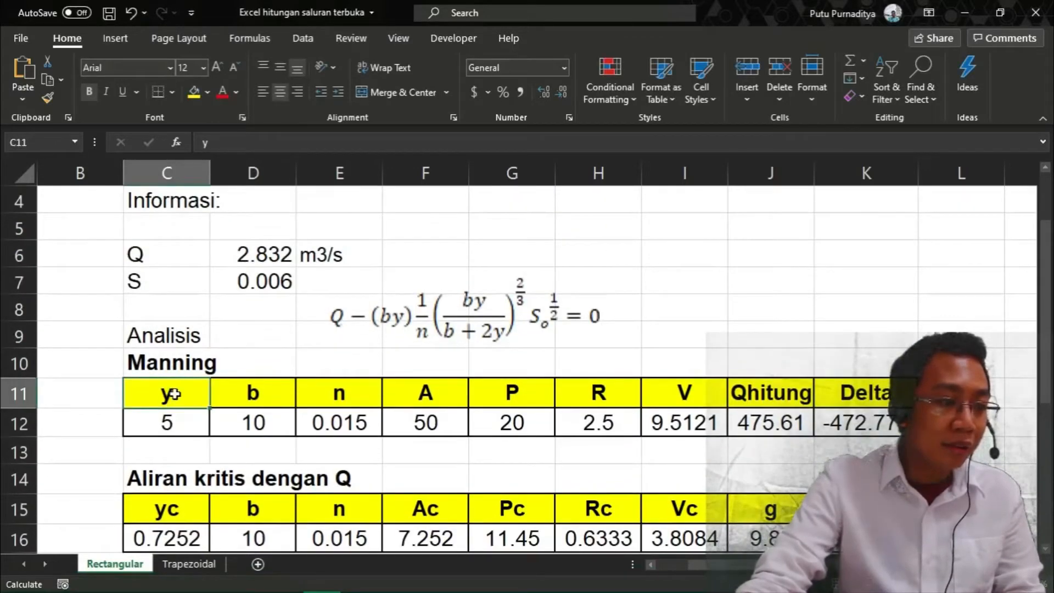
pyautogui.click(176, 432)
pyautogui.click(272, 389)
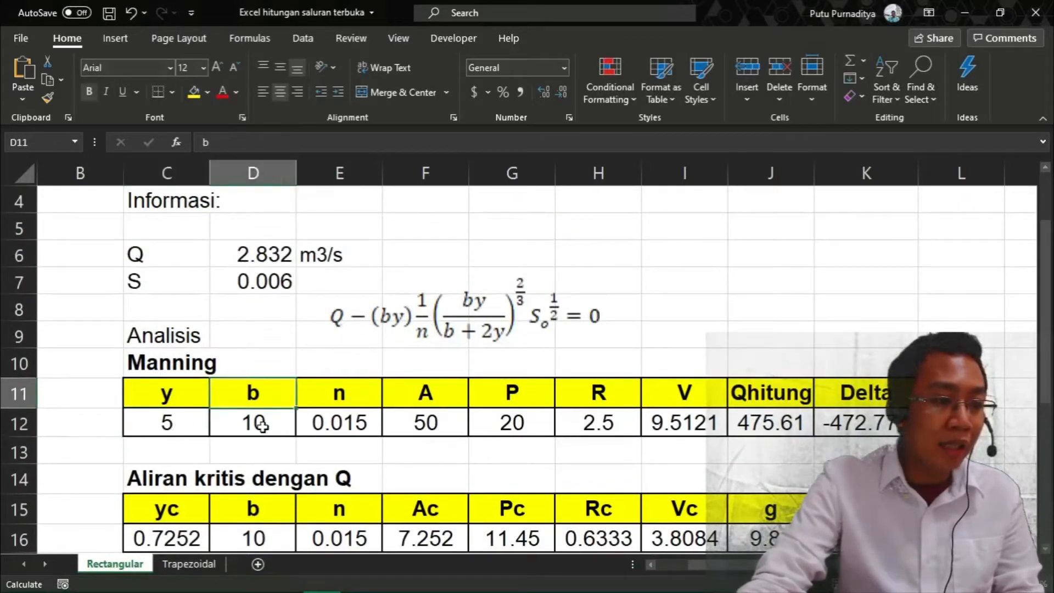
pyautogui.click(262, 426)
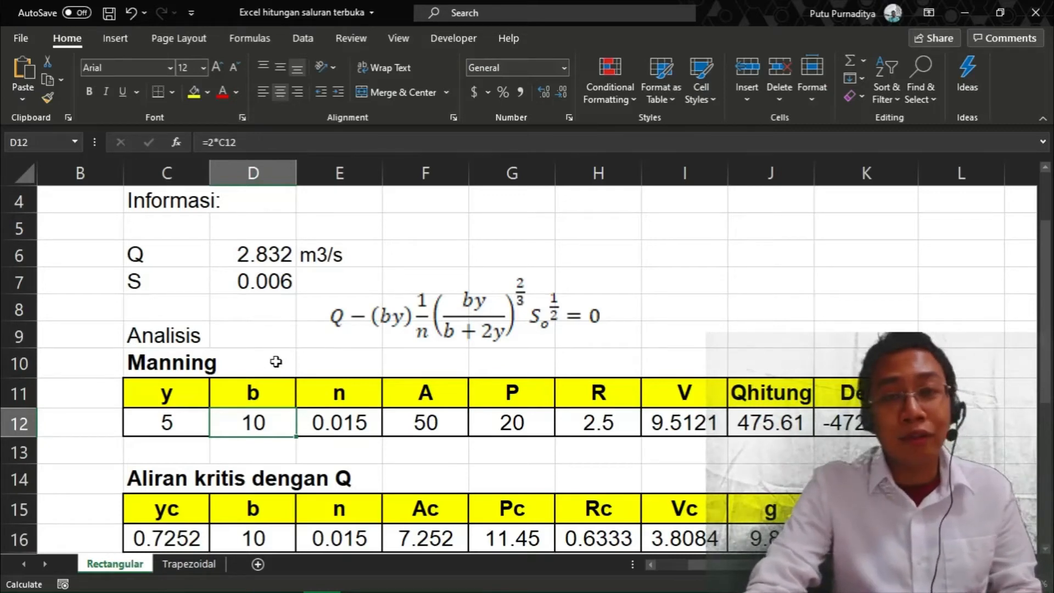
pyautogui.click(258, 361)
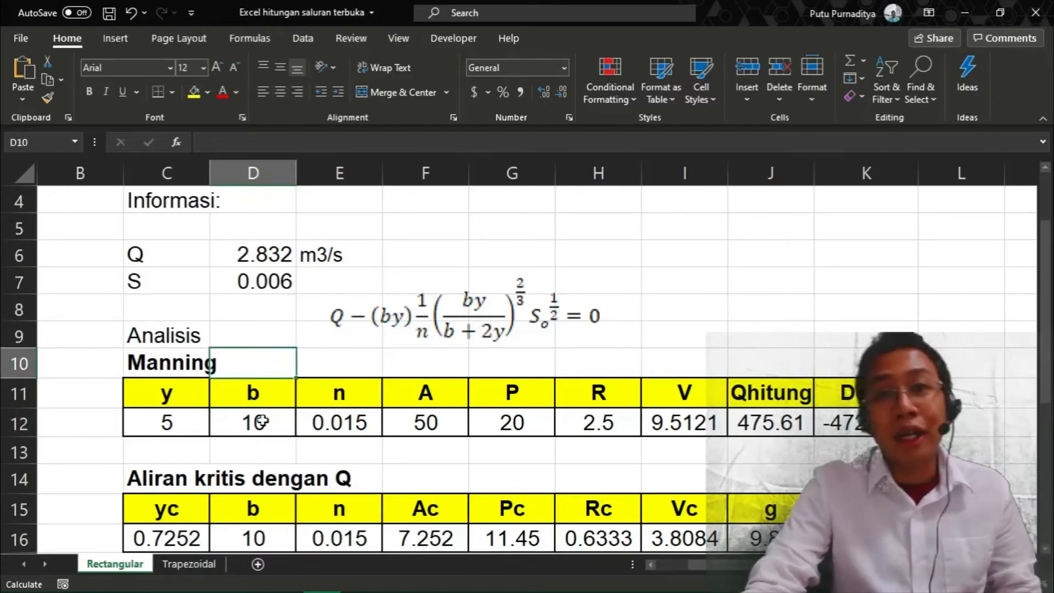
pyautogui.click(201, 426)
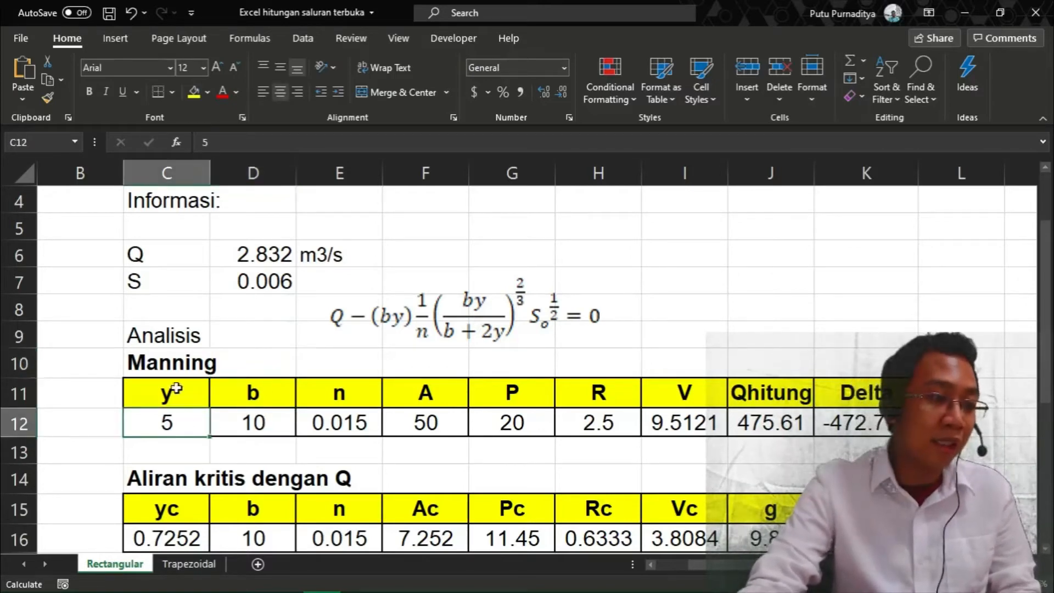
pyautogui.click(244, 426)
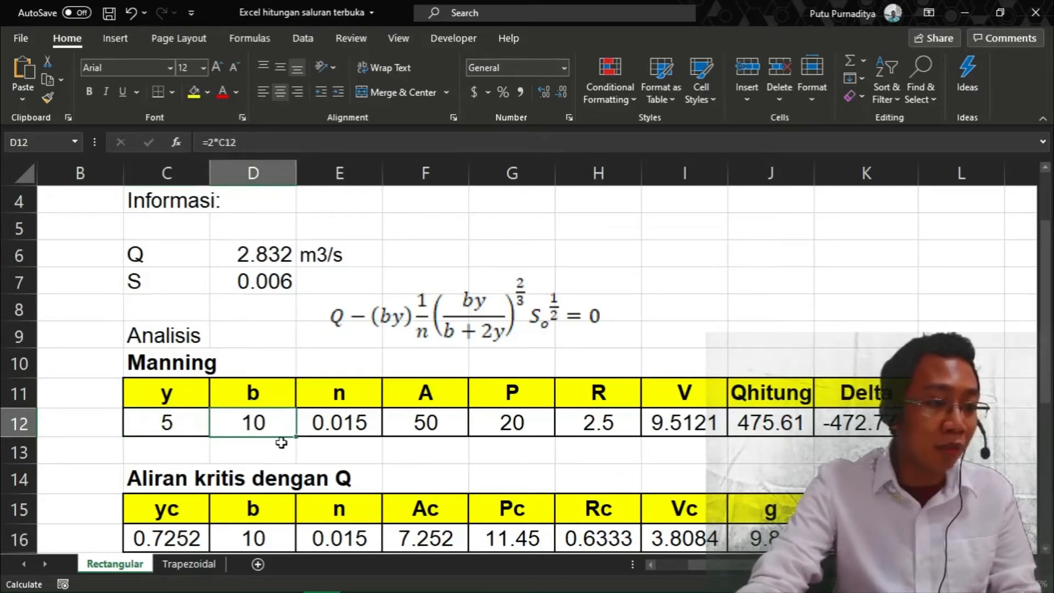
# Inspect the n value and the formulas for A, P, R and V in row 12 of the Manning table
pyautogui.click(357, 417)
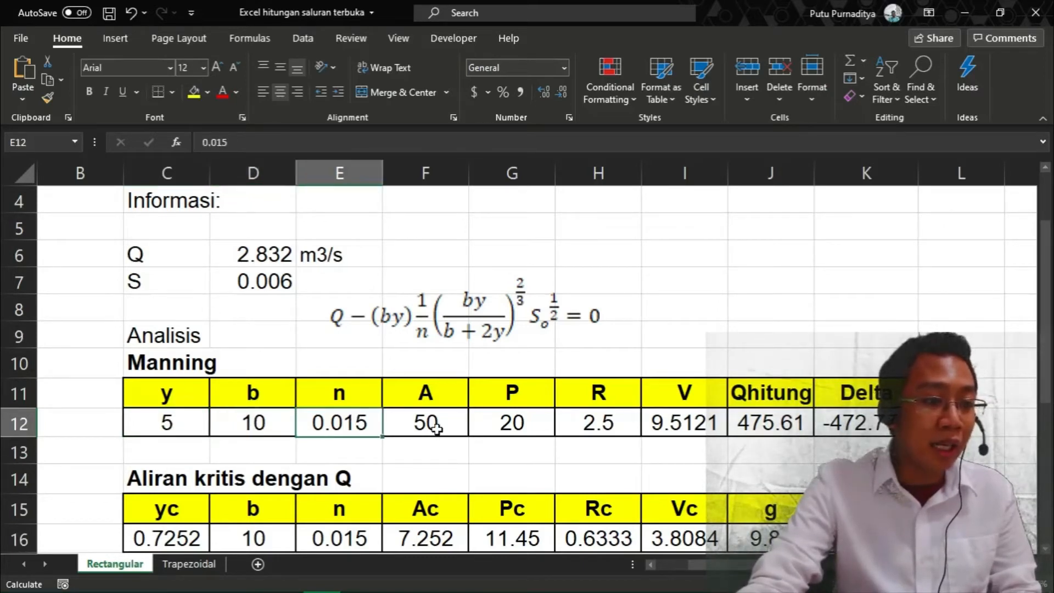
pyautogui.click(434, 427)
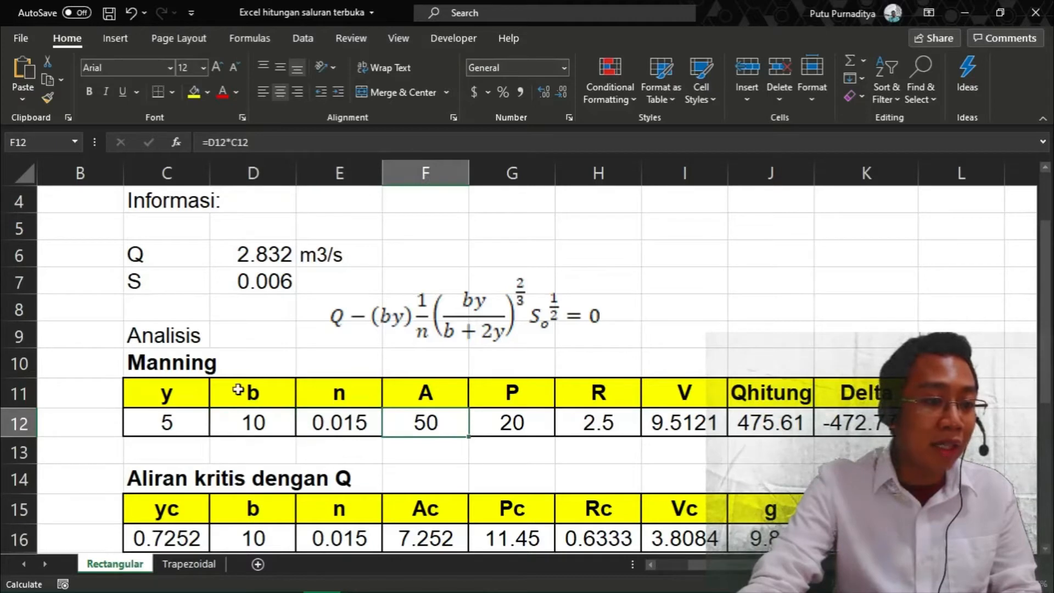
pyautogui.click(495, 423)
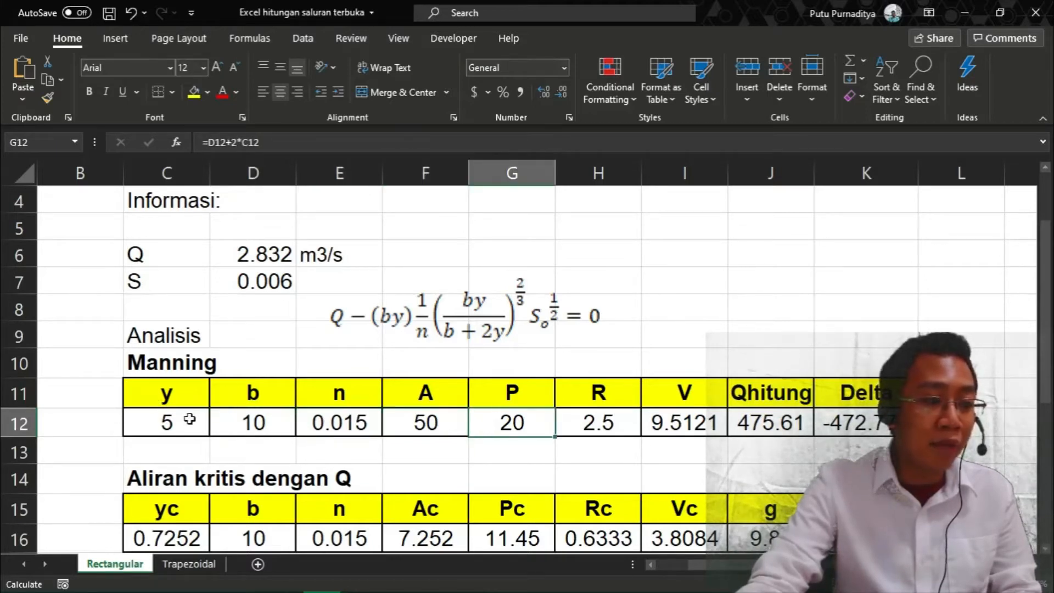
pyautogui.click(599, 427)
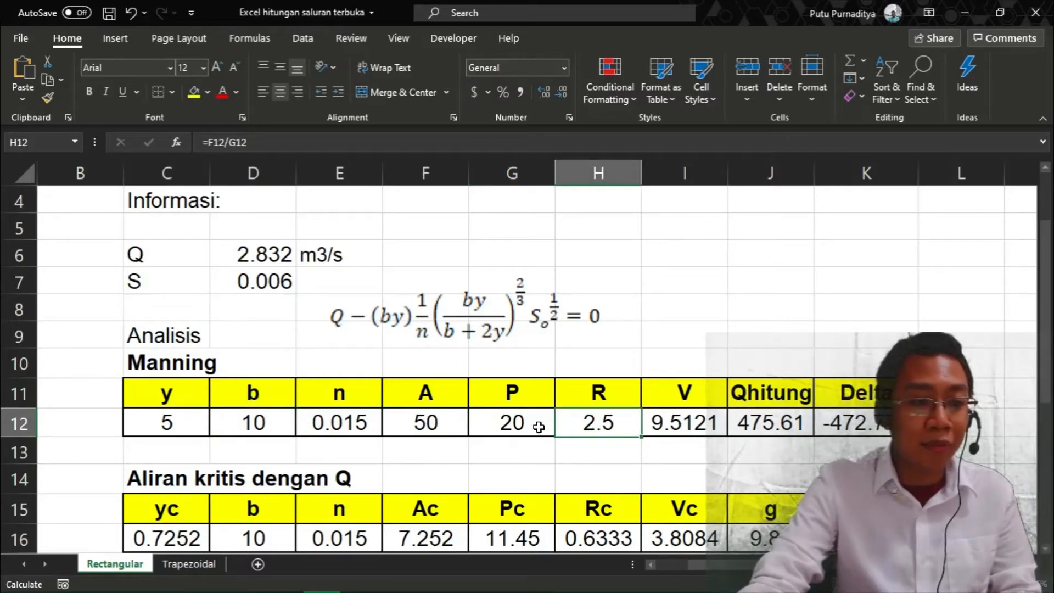
pyautogui.click(671, 429)
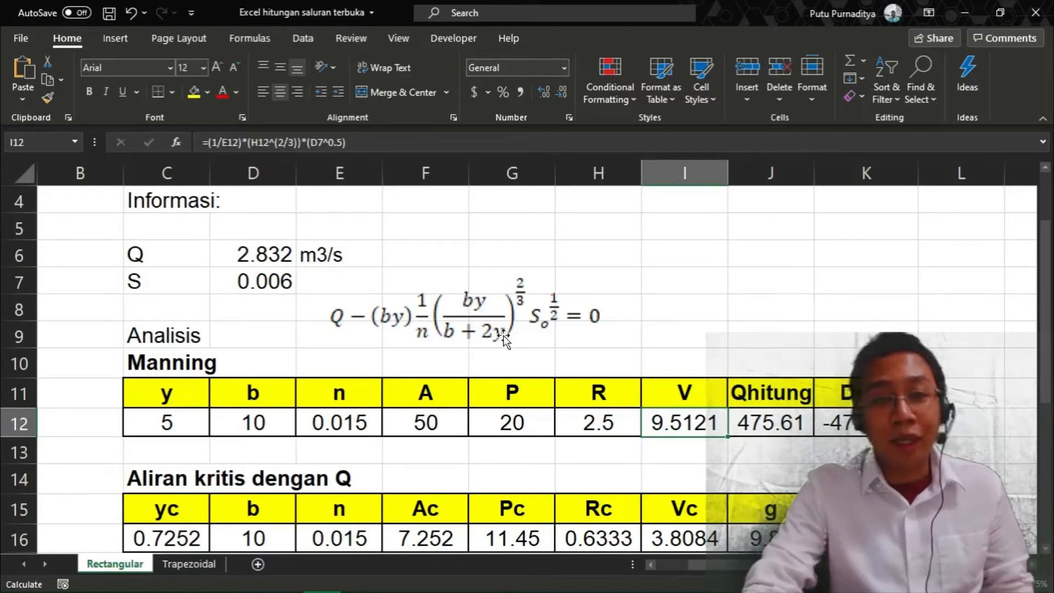
# Inspect the Qhitung formula in J12 and trace its references to the A and V cells, leaving it unedited
pyautogui.click(780, 421)
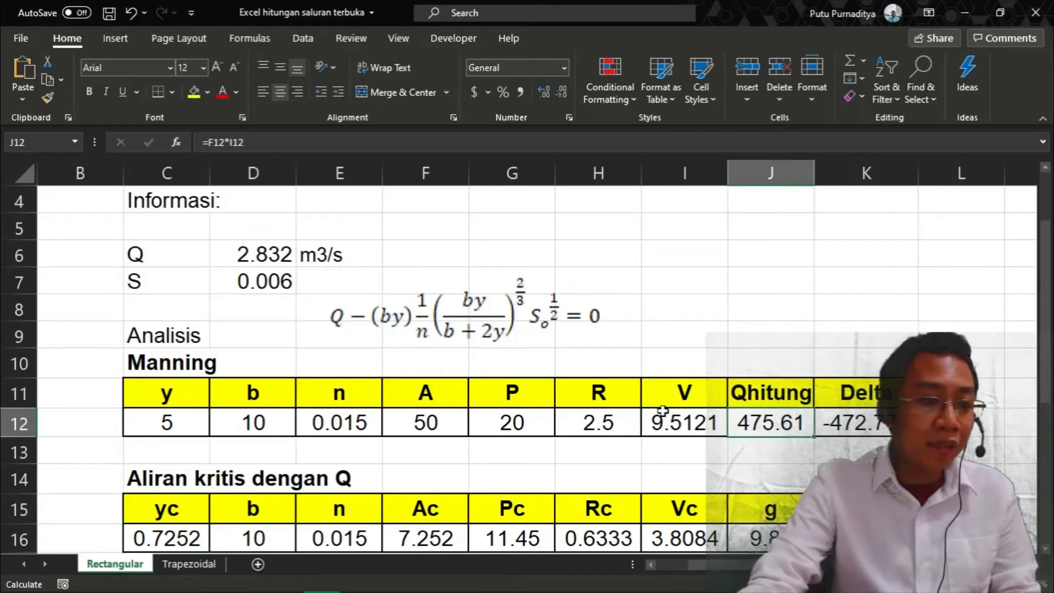
pyautogui.click(697, 423)
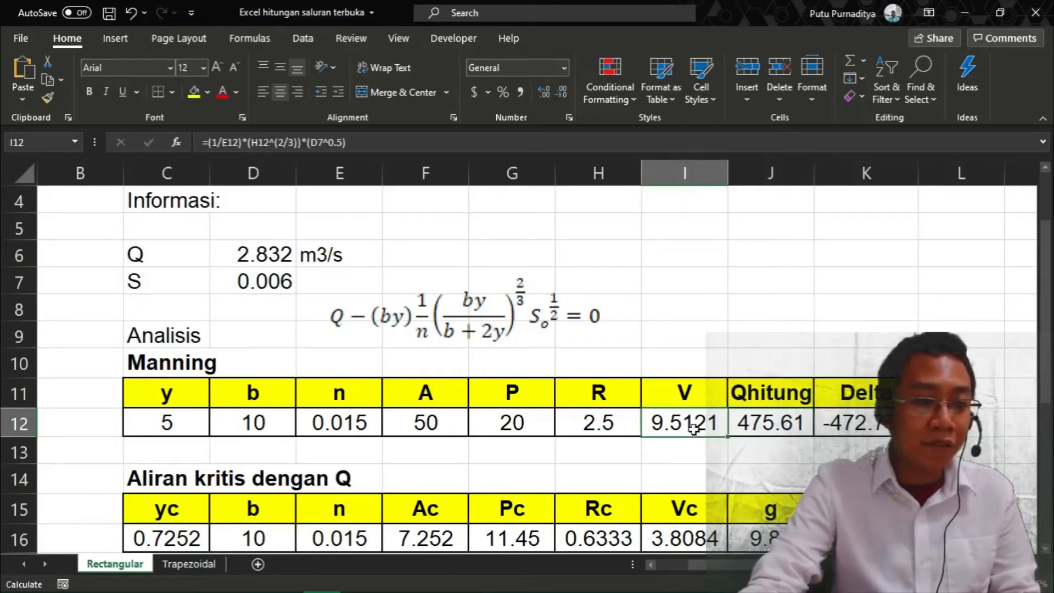
pyautogui.click(415, 424)
pyautogui.click(791, 423)
pyautogui.click(530, 146)
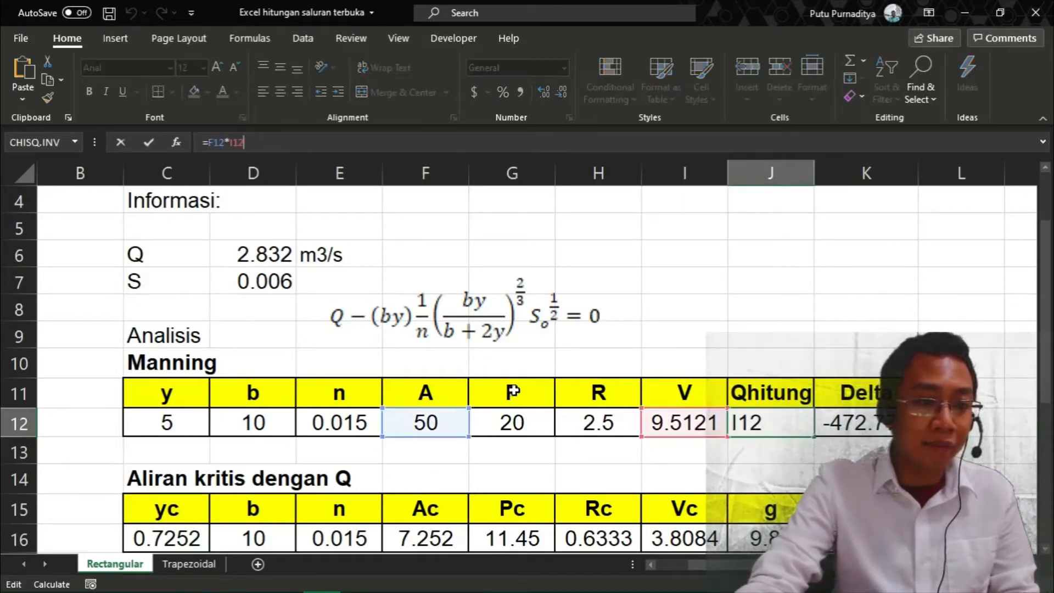
pyautogui.press('Escape')
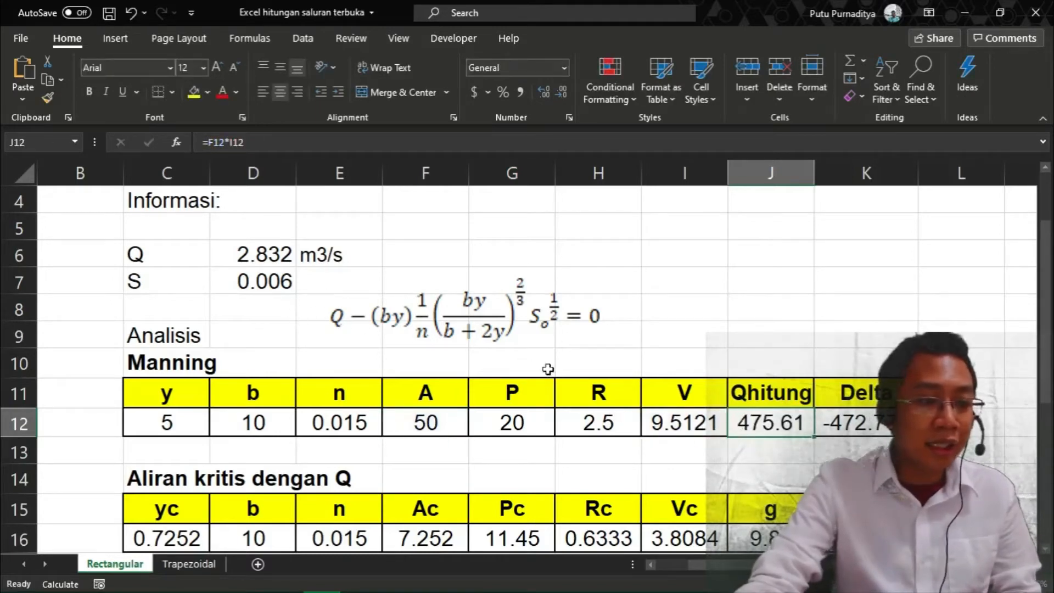
# Compare the given Q in D6 with Qhitung in J12 and examine the Delta formula in K12
pyautogui.click(236, 267)
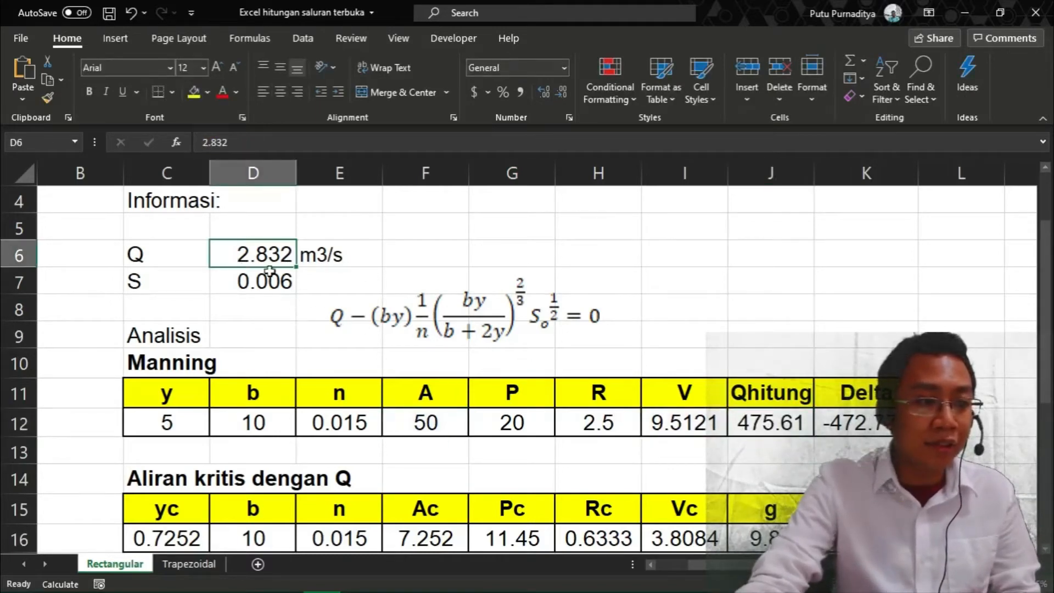
pyautogui.click(761, 429)
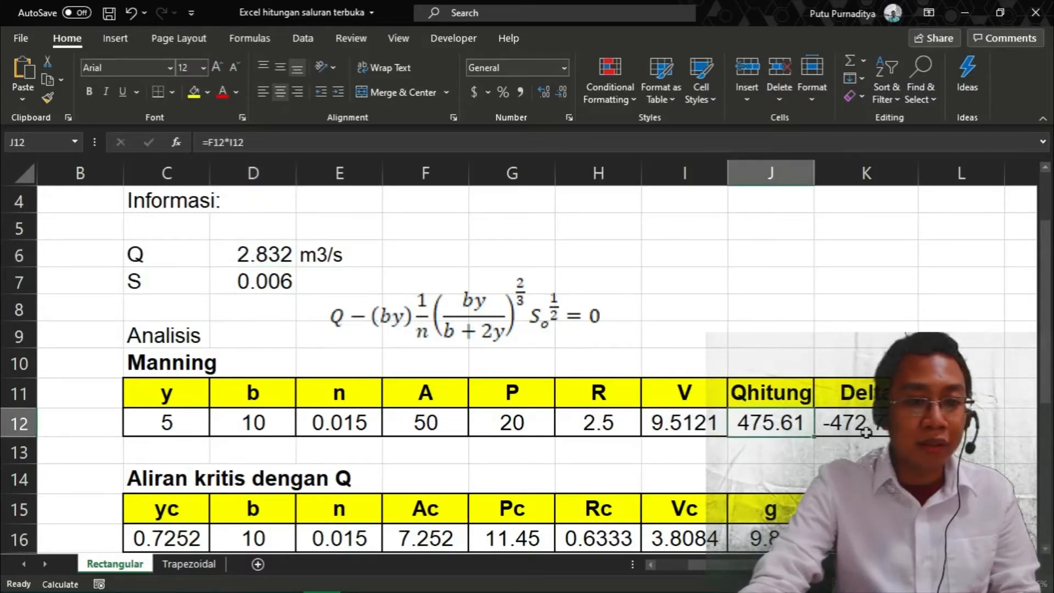
pyautogui.click(852, 418)
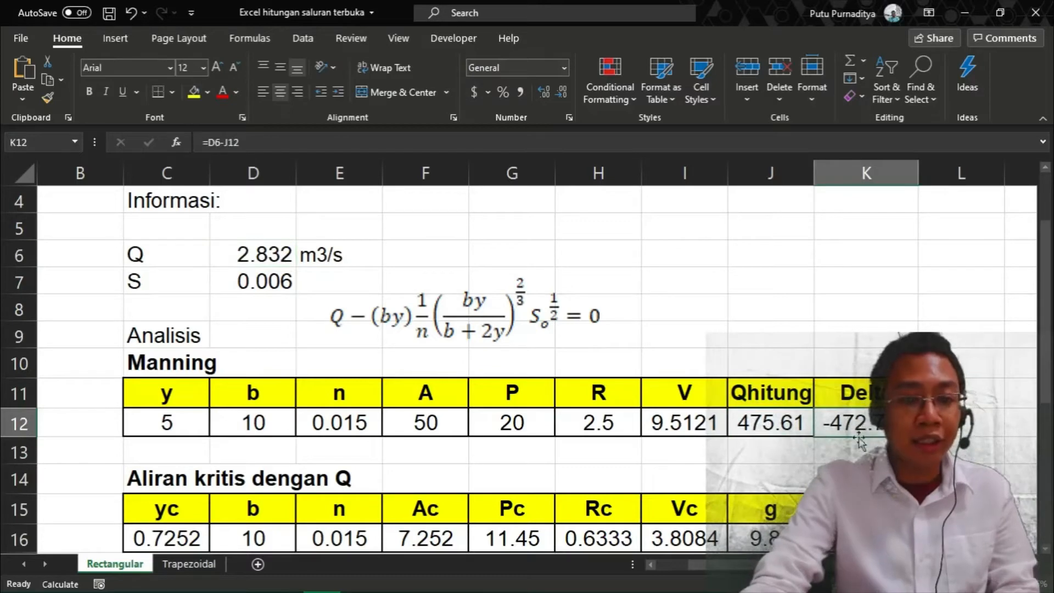
pyautogui.click(260, 254)
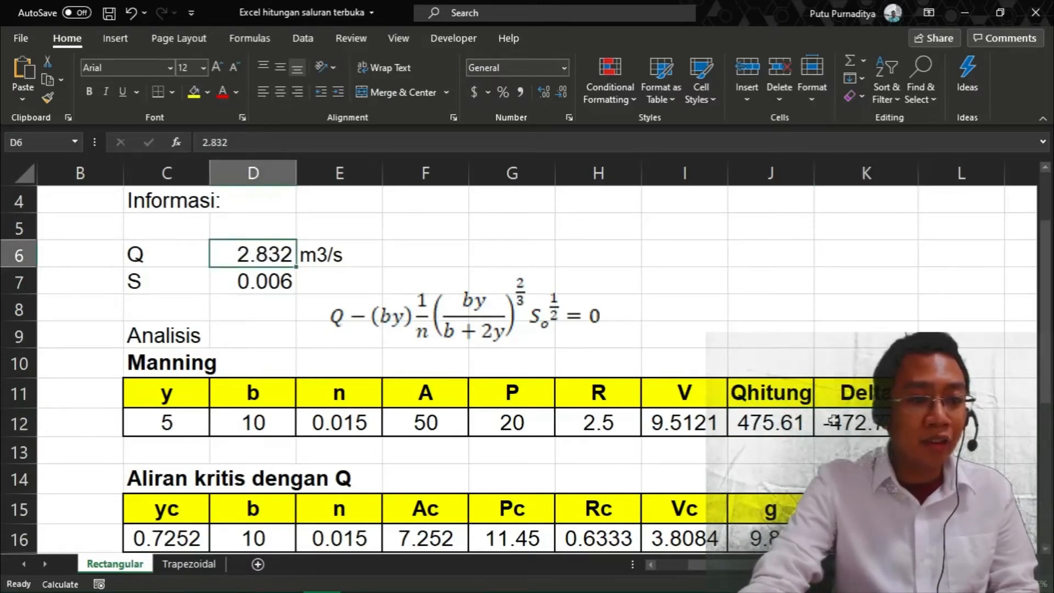
pyautogui.click(784, 427)
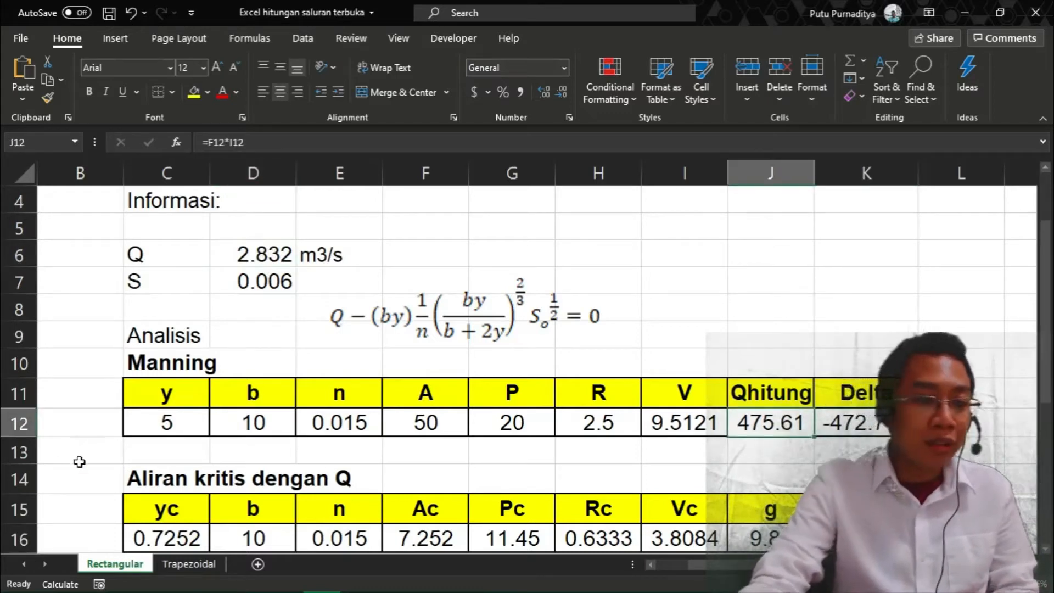
# Try y values of 4 and 3 in C12 of the Manning table, and return y to 5
pyautogui.click(159, 429)
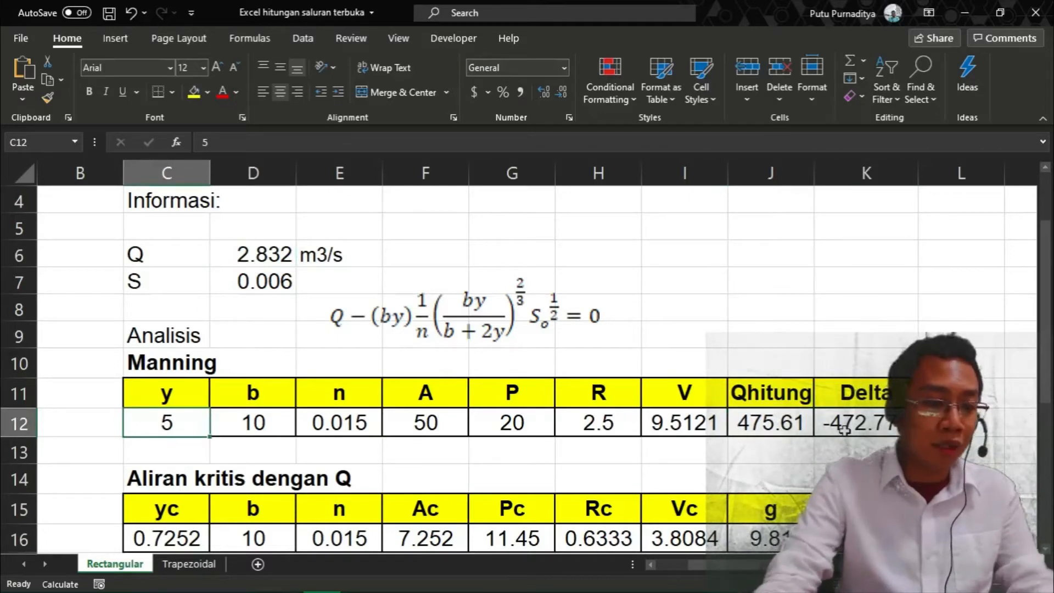
pyautogui.write('4')
pyautogui.press('Return')
pyautogui.press('Up')
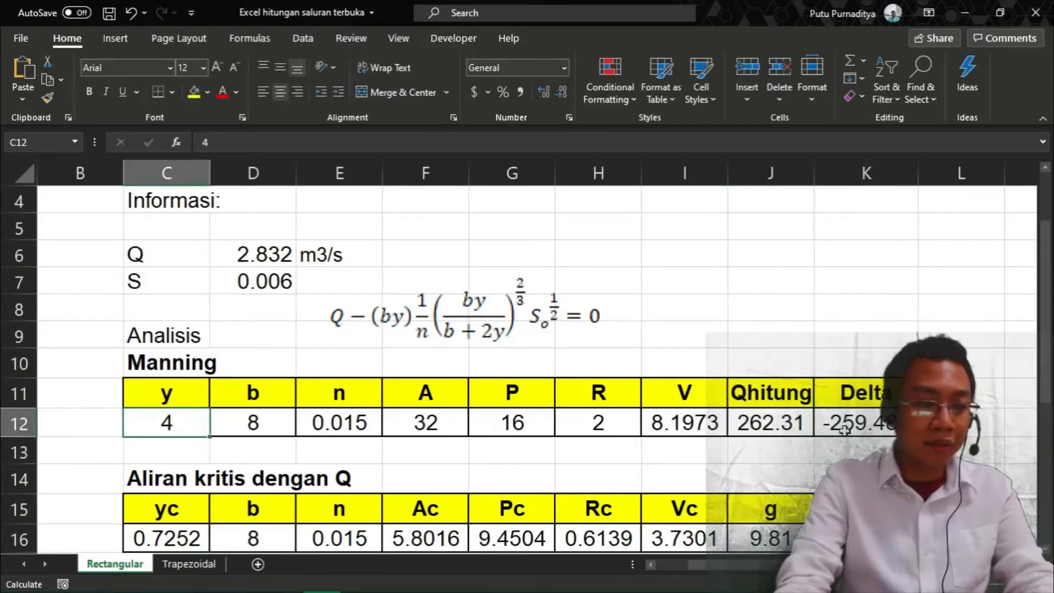
pyautogui.write('3')
pyautogui.press('Return')
pyautogui.press('Up')
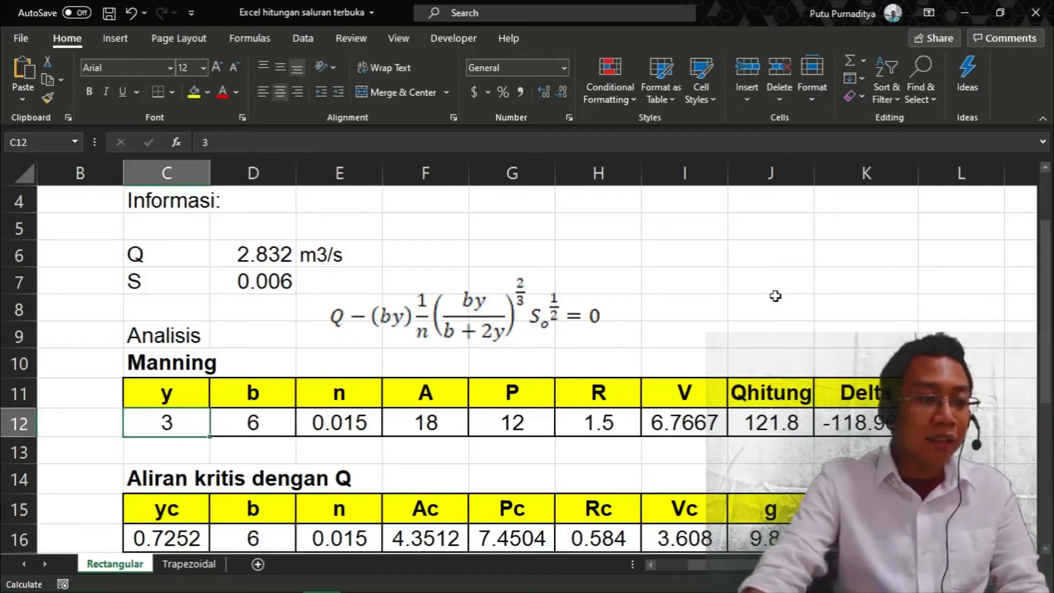
pyautogui.write('5')
pyautogui.click(341, 448)
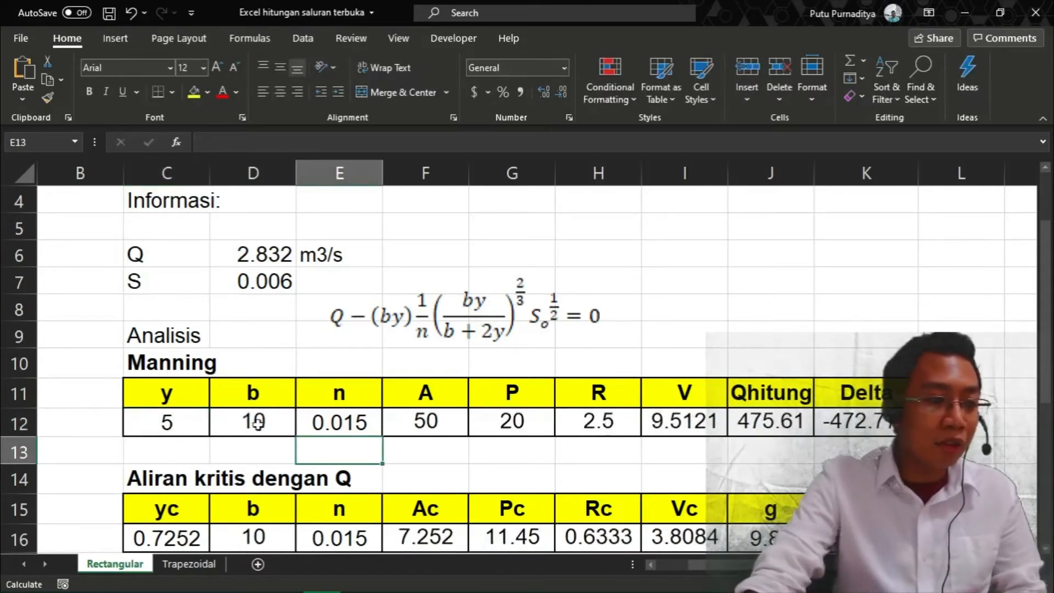
pyautogui.click(208, 424)
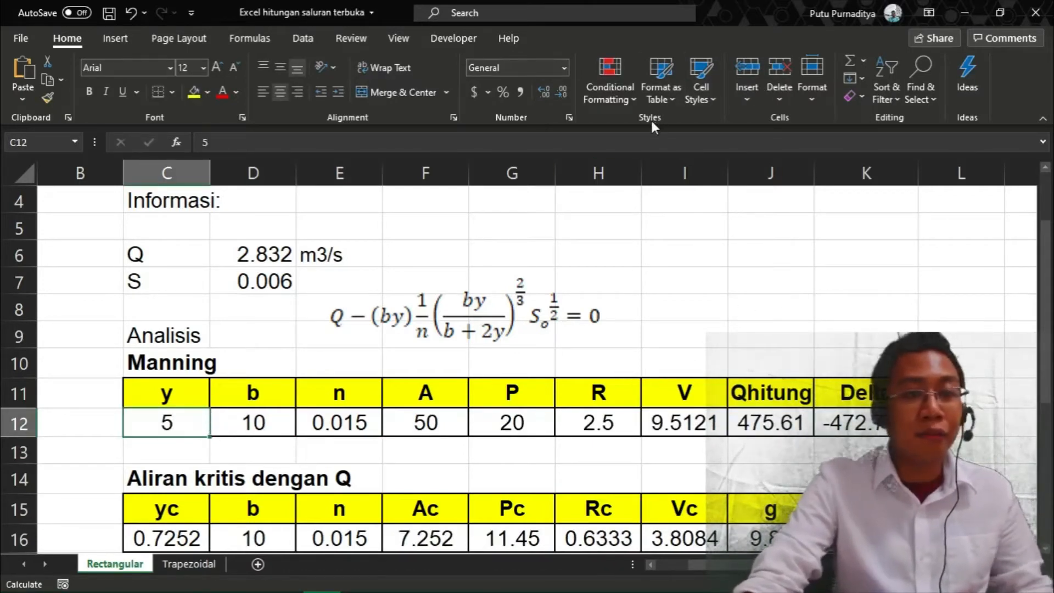
# Run Goal Seek to bring Delta in K12 to 0 by changing y in C12, and accept the solution
pyautogui.click(304, 40)
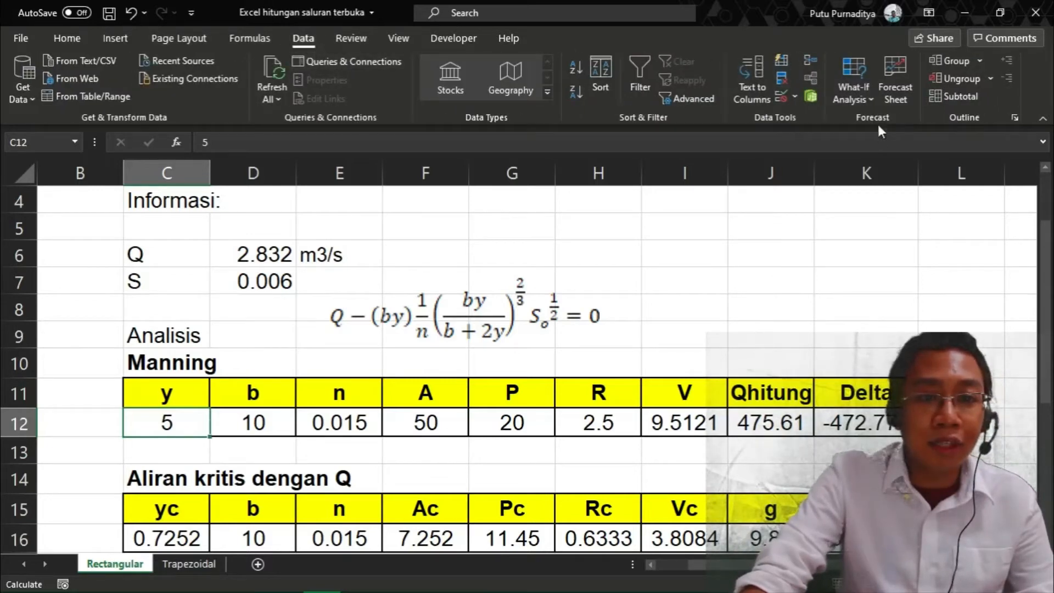
pyautogui.click(858, 98)
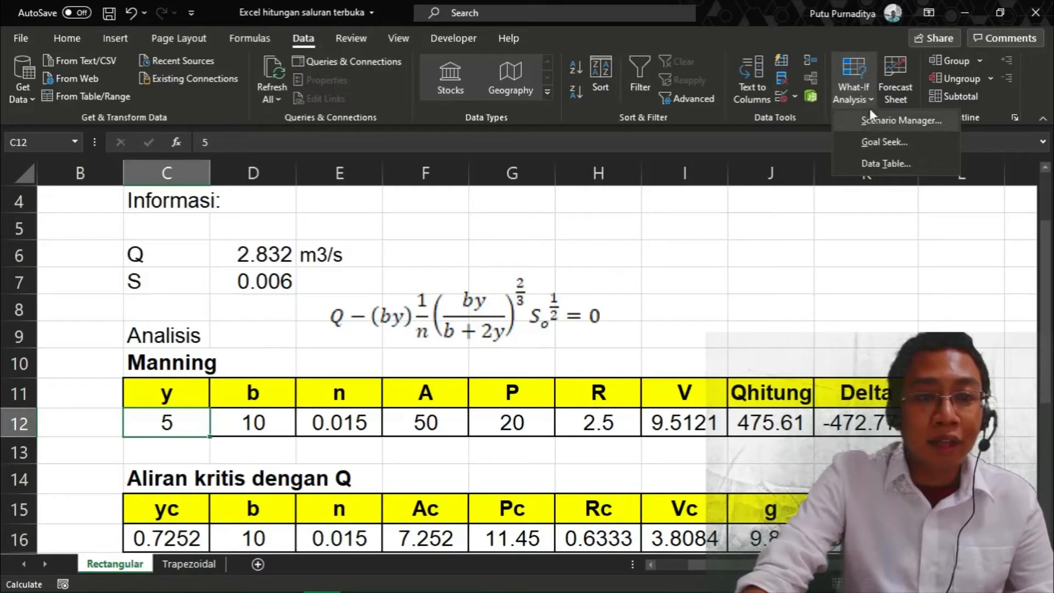
pyautogui.click(882, 143)
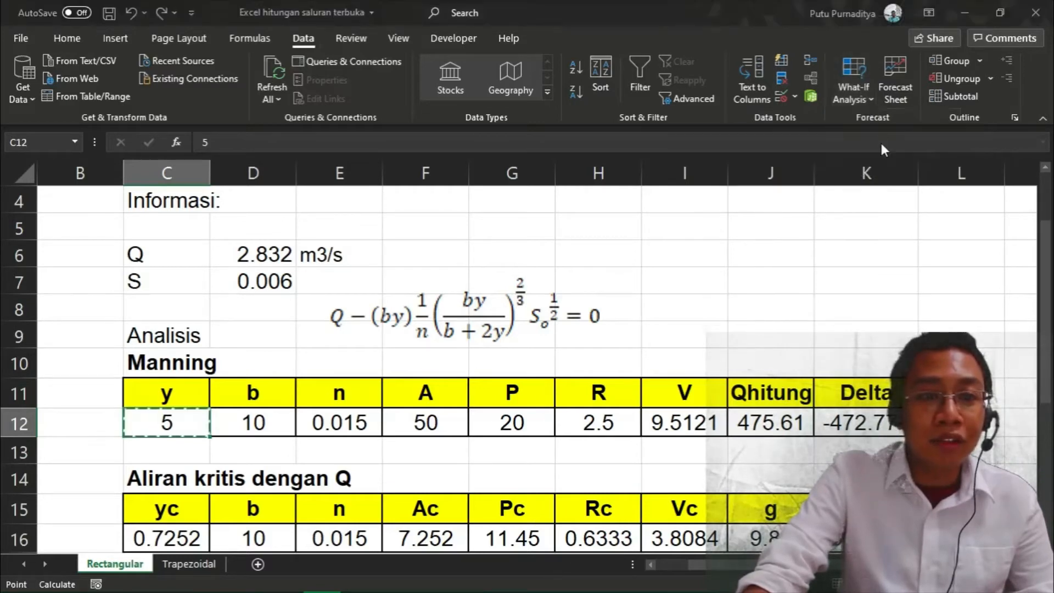
pyautogui.moveTo(563, 308); pyautogui.dragTo(549, 238)
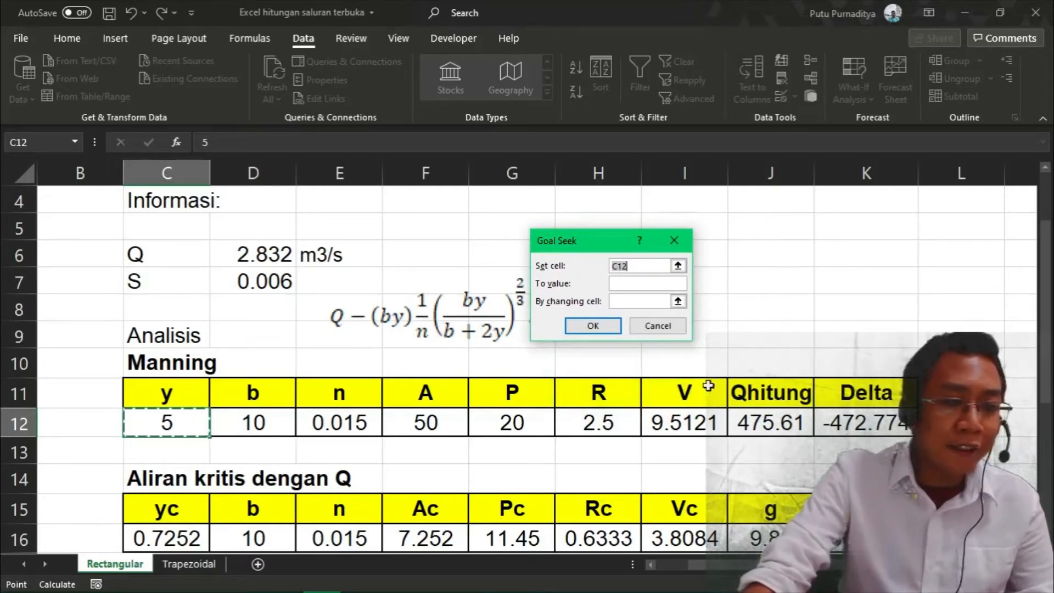
pyautogui.click(844, 424)
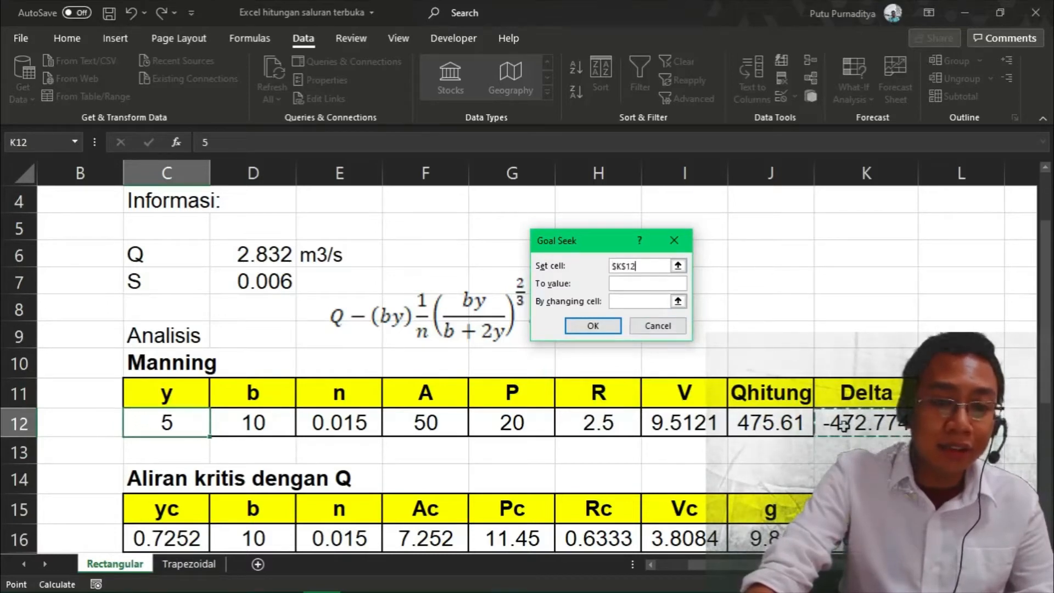
pyautogui.click(652, 285)
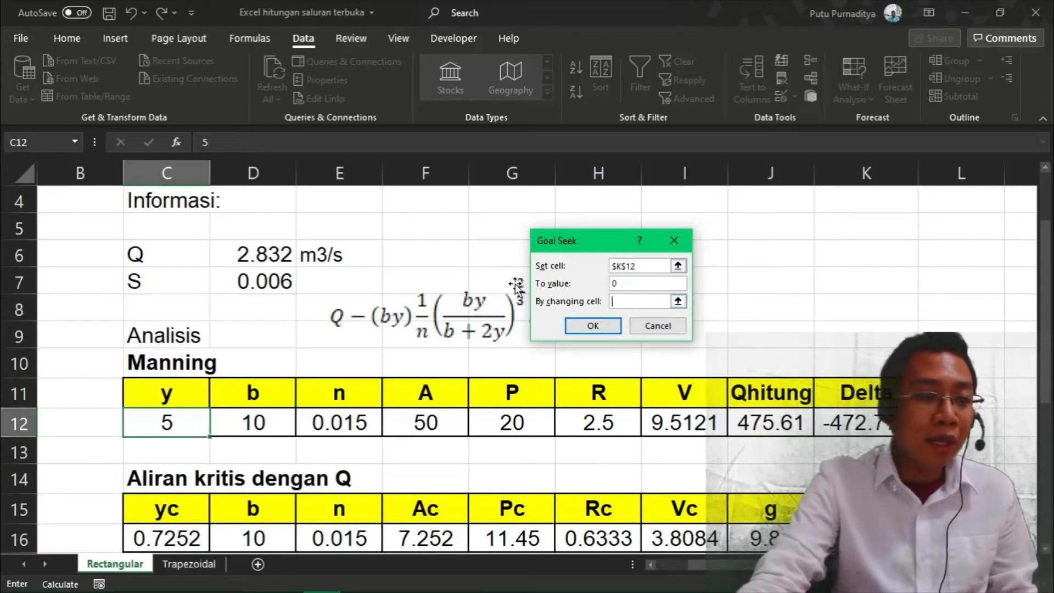
pyautogui.click(175, 423)
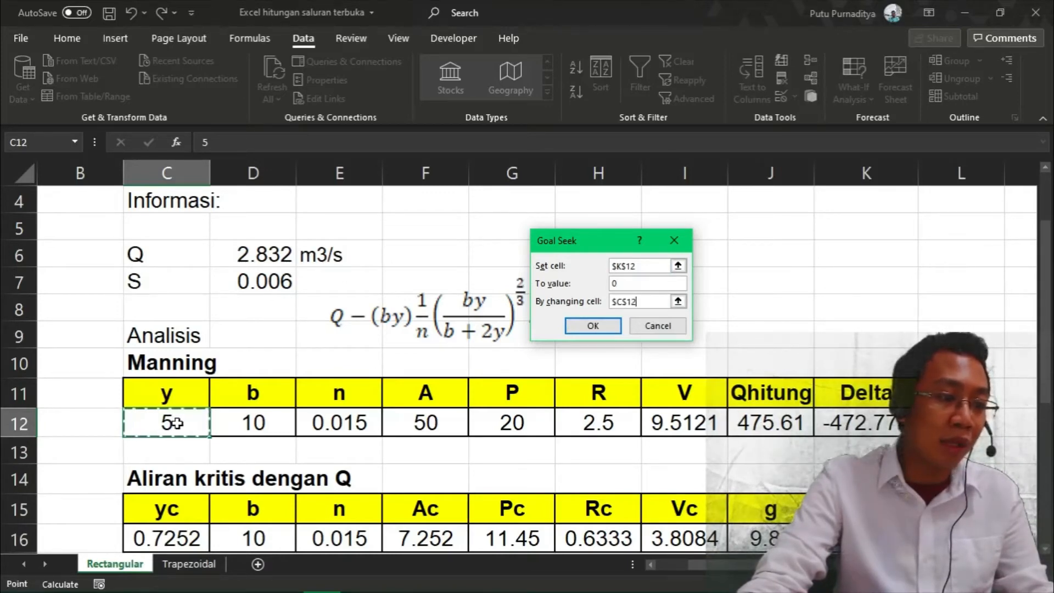
pyautogui.click(591, 326)
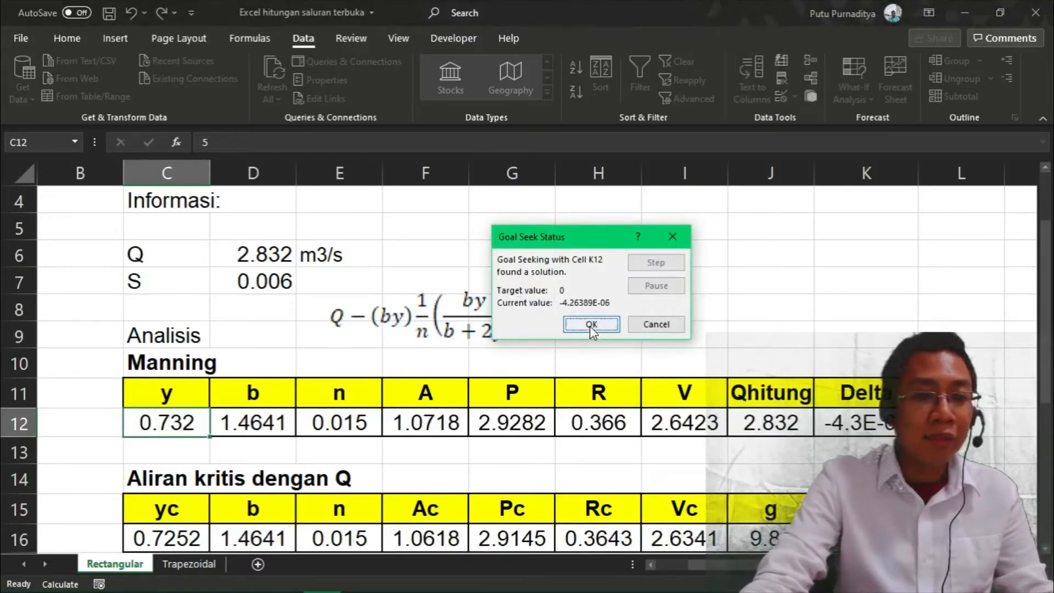
pyautogui.click(591, 324)
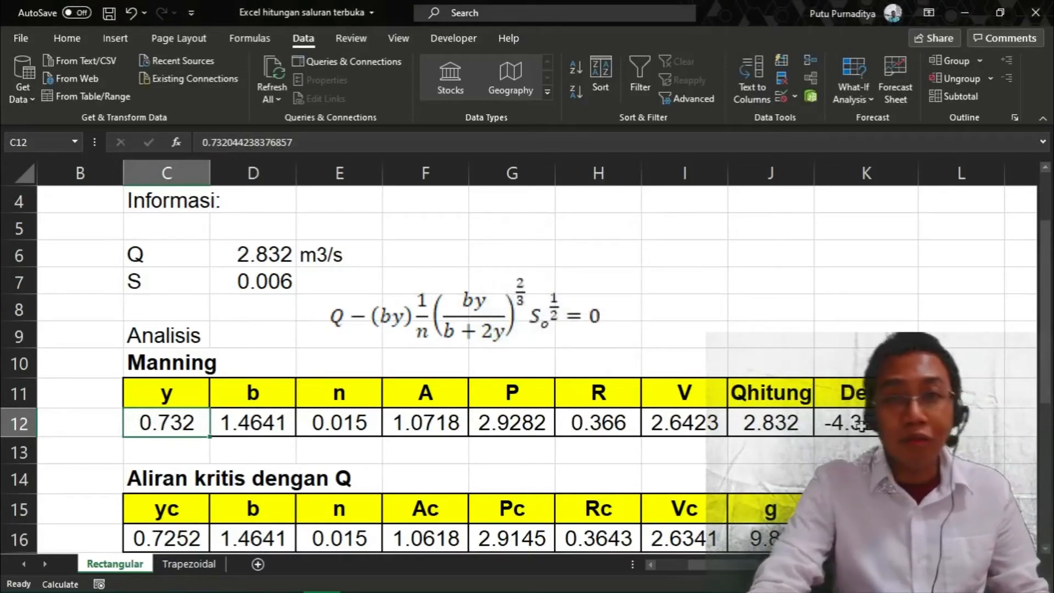
# Check the given Q in D6 against Qhitung in J12 and inspect the solved y in C12
pyautogui.click(290, 253)
pyautogui.click(793, 434)
pyautogui.click(285, 262)
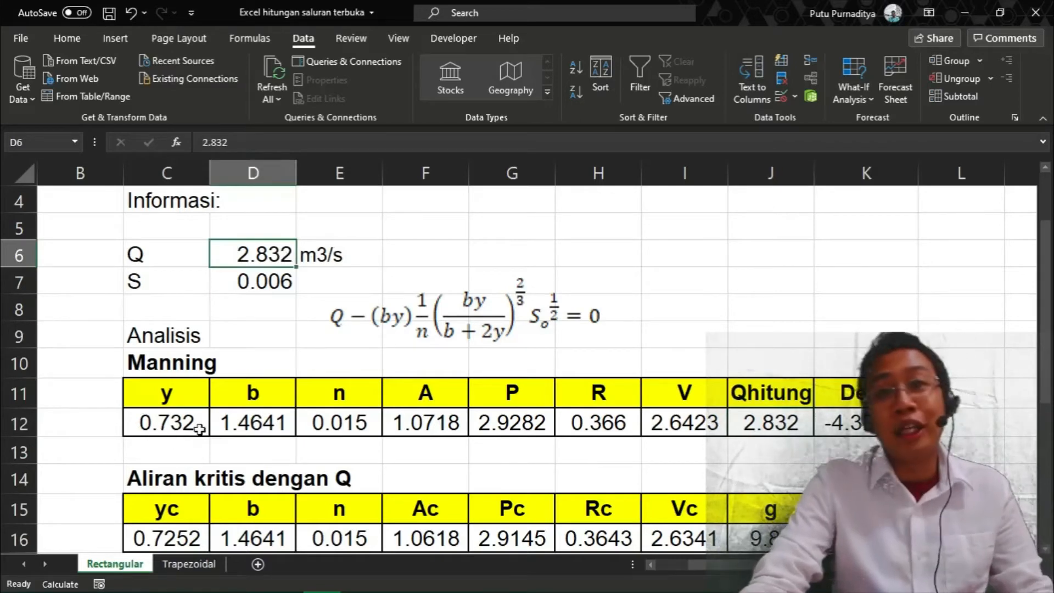
pyautogui.click(162, 427)
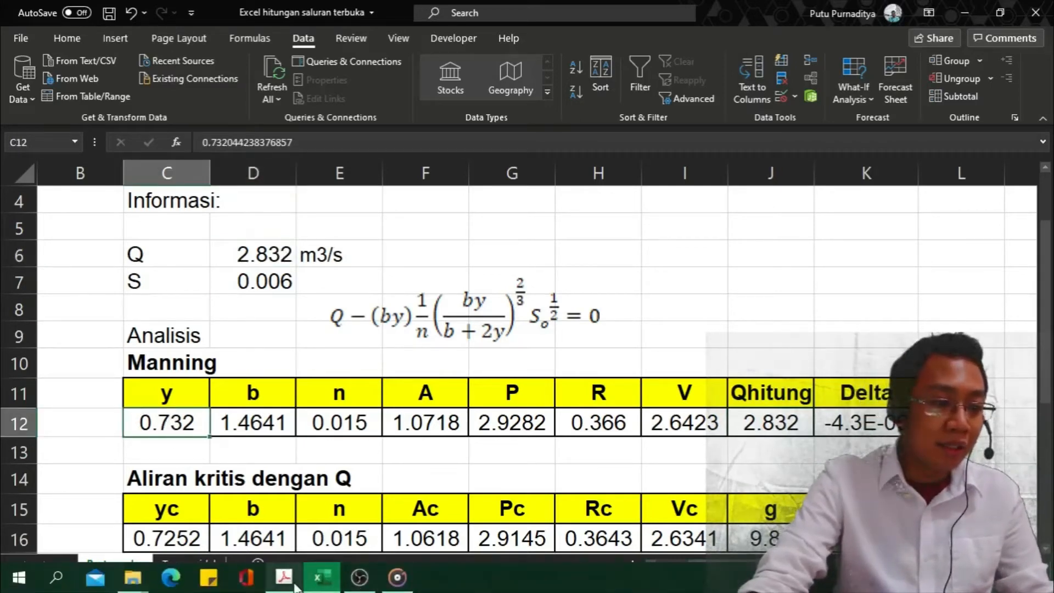
# Switch to the Adobe Acrobat document and review the trial-and-error iteration table for y on page 175
pyautogui.click(360, 584)
pyautogui.scroll(-1, 468, 436)
pyautogui.scroll(-15, 499, 485)
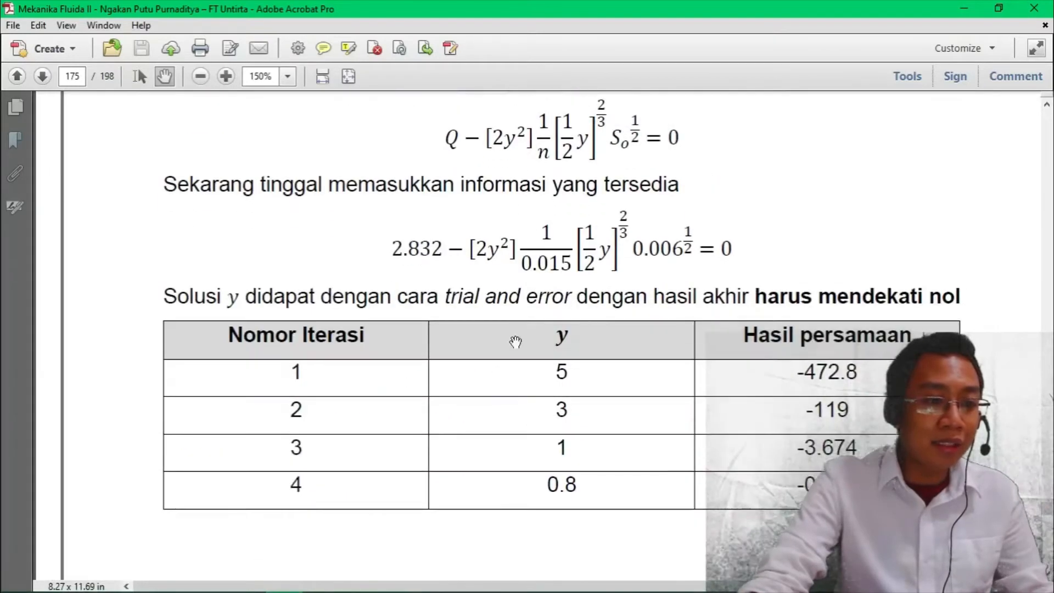
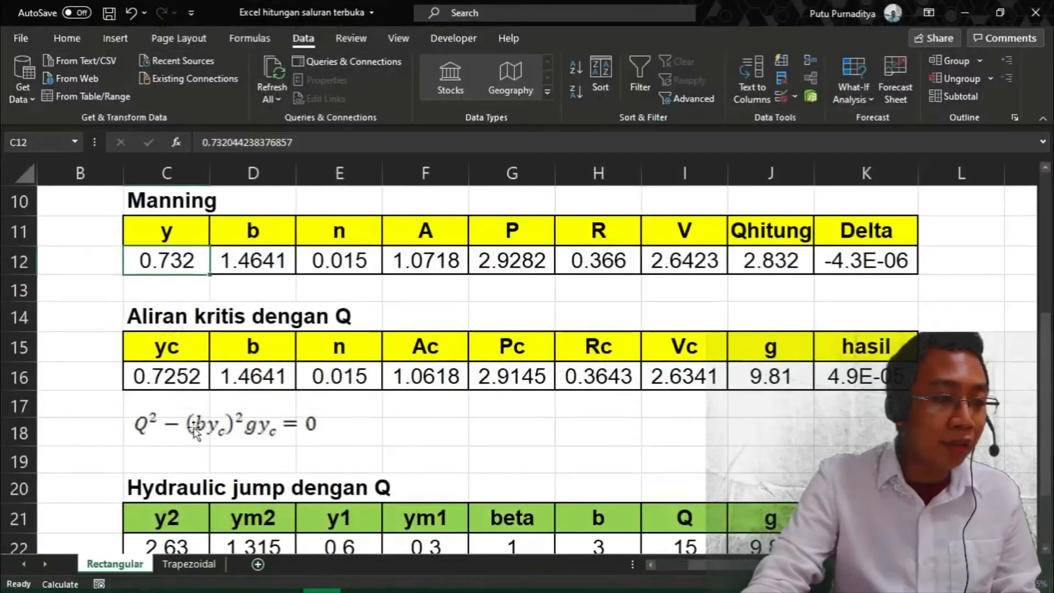
# Check the critical depth equation below the Aliran kritis table, and find its worked solution on page 180 of the Acrobat document
pyautogui.moveTo(200, 423); pyautogui.dragTo(198, 424)
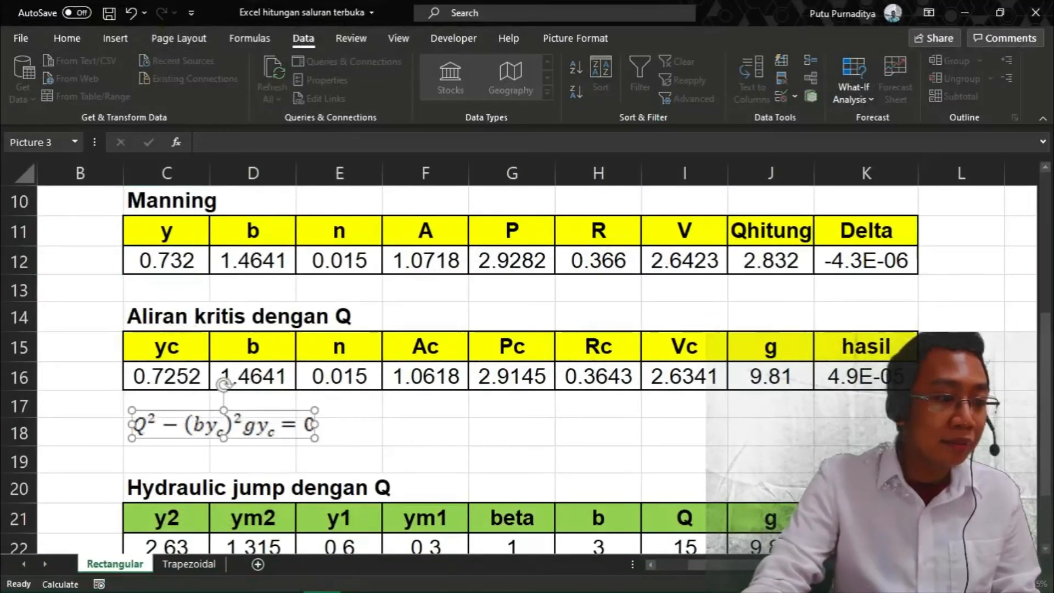
pyautogui.click(284, 584)
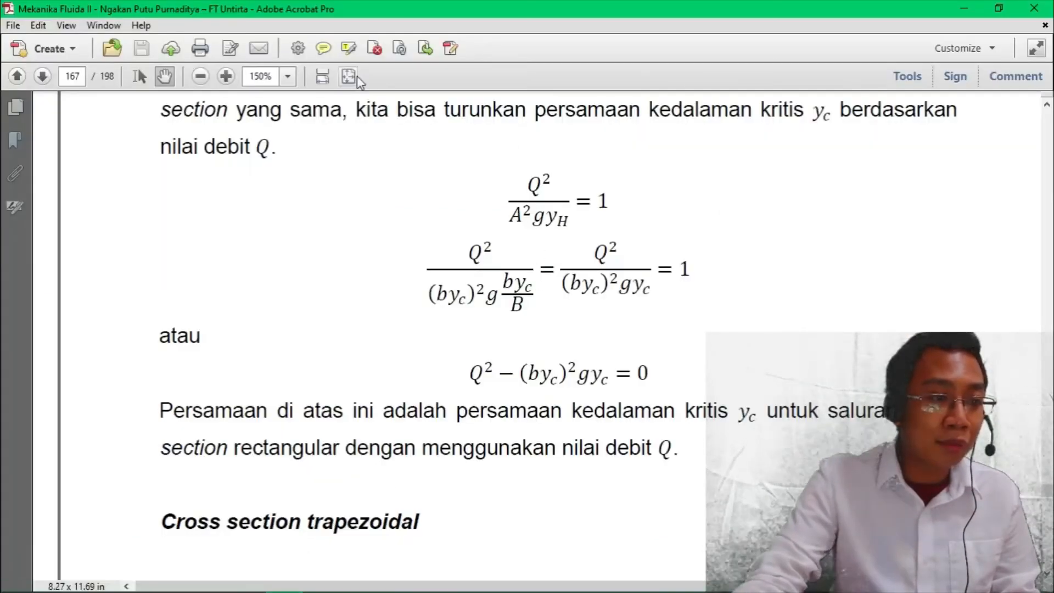
pyautogui.hotkey('ctrl', '0')
pyautogui.scroll(-5, 420, 225)
pyautogui.scroll(-6, 481, 273)
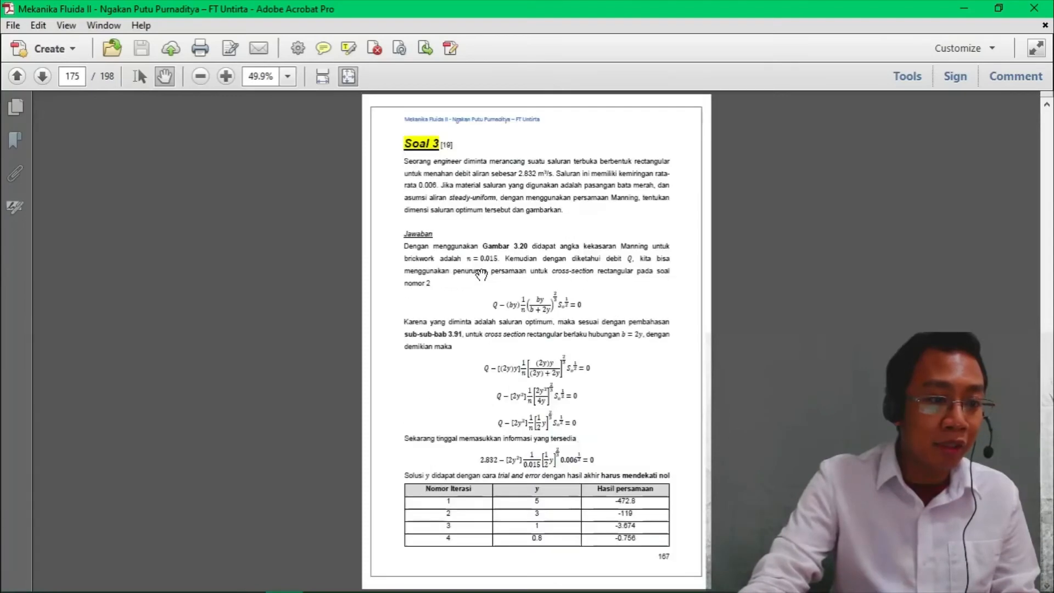
pyautogui.scroll(-2, 482, 273)
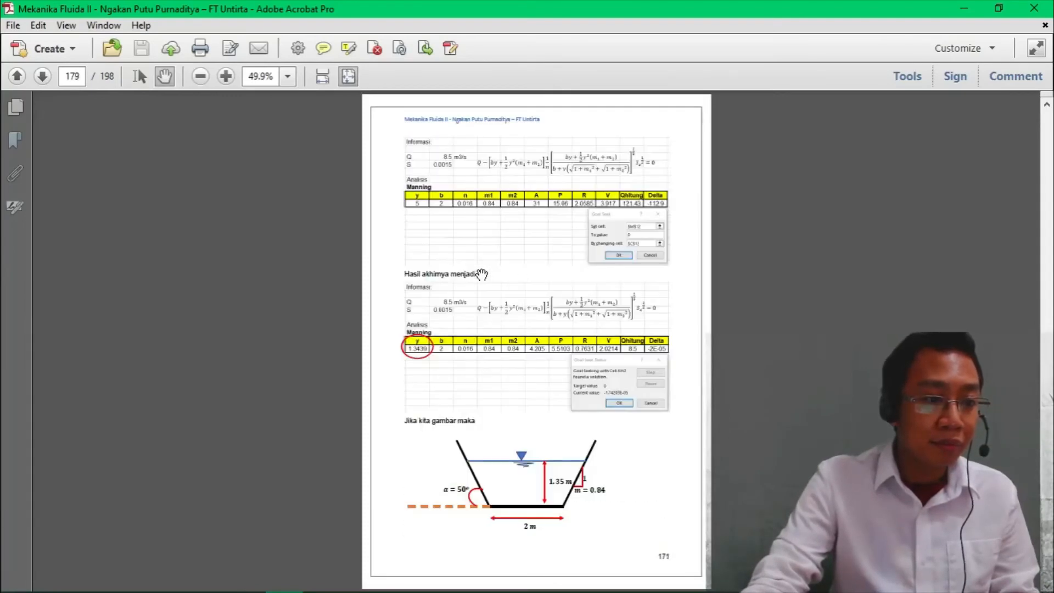
pyautogui.scroll(7, 467, 335)
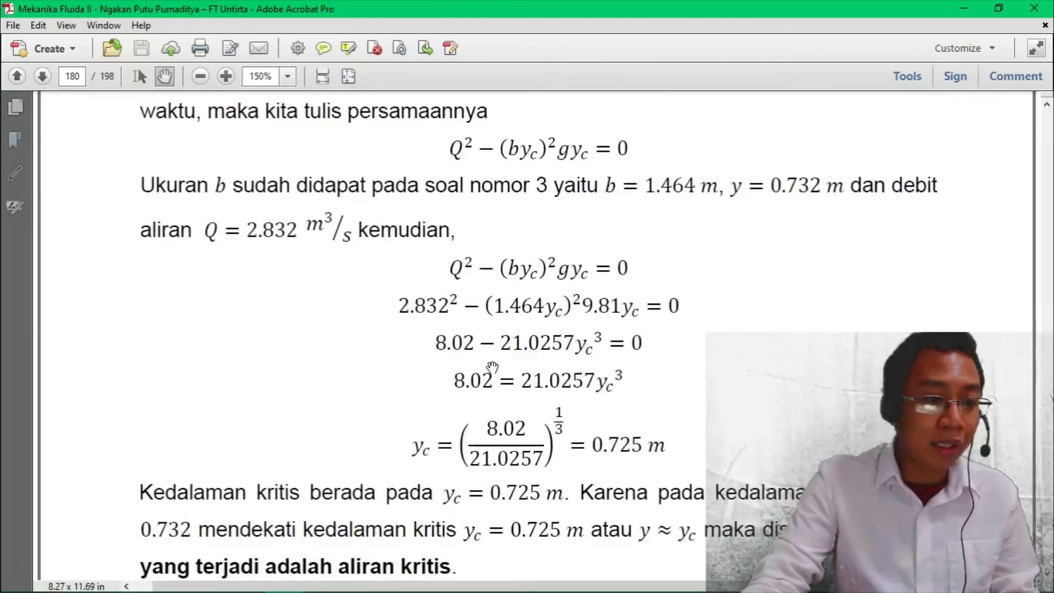
# Follow the derivation of yc on page 180, from substituting Q, b and g to the final cube root
pyautogui.scroll(3, 521, 269)
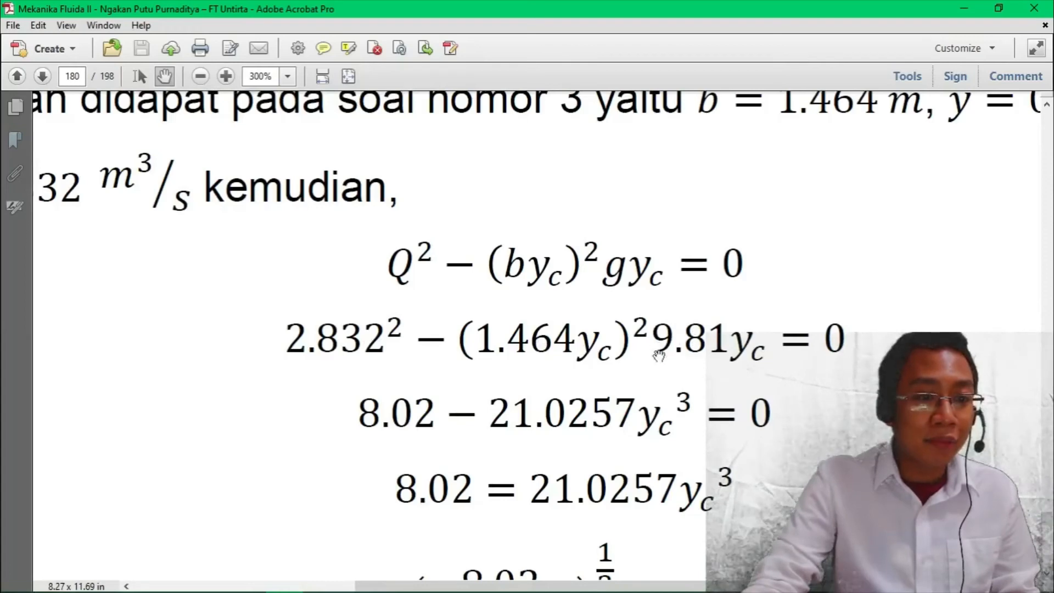
pyautogui.scroll(-3, 576, 431)
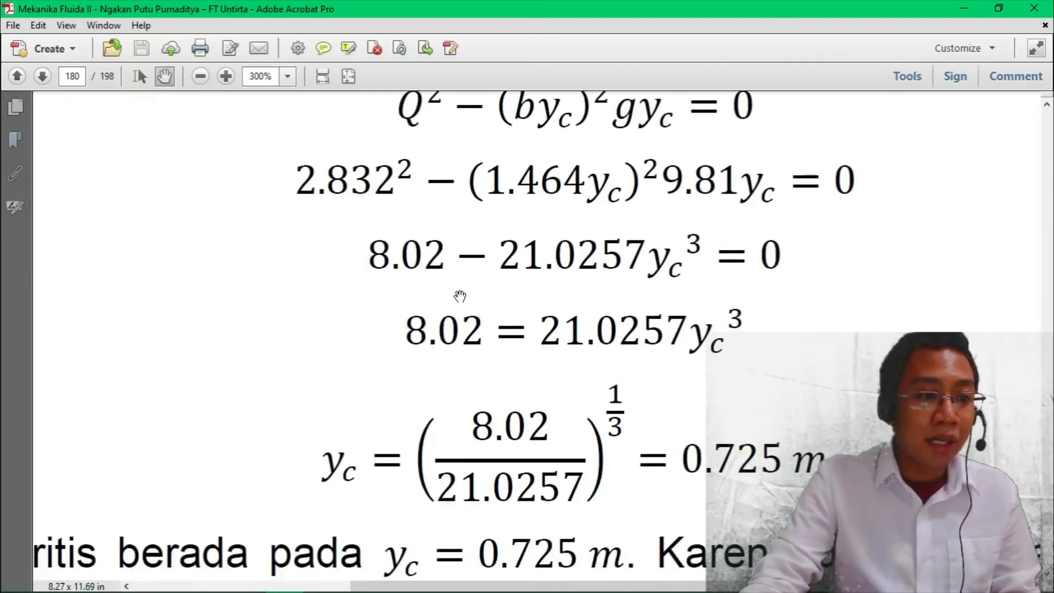
pyautogui.moveTo(596, 225); pyautogui.dragTo(589, 199)
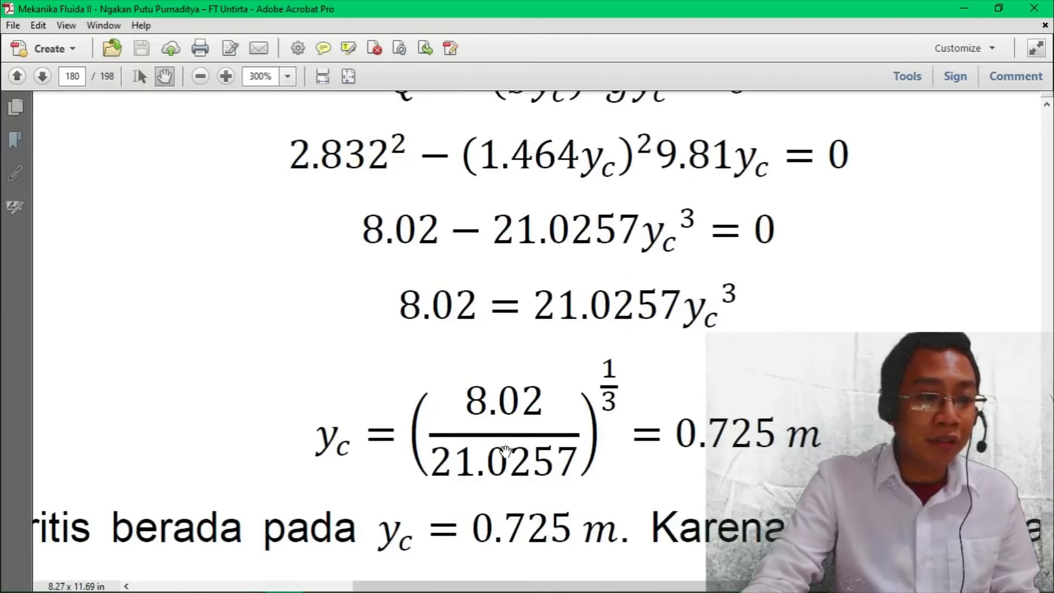
pyautogui.scroll(-1, 505, 452)
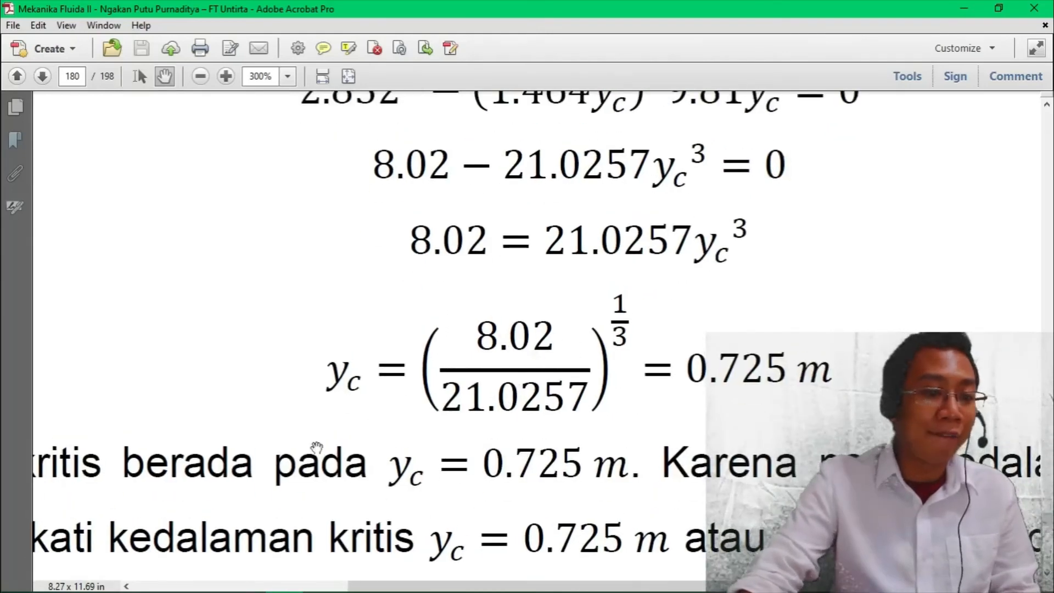
# Switch back to Excel and set the critical depth yc in C16 of the Aliran kritis table to 5
pyautogui.click(325, 583)
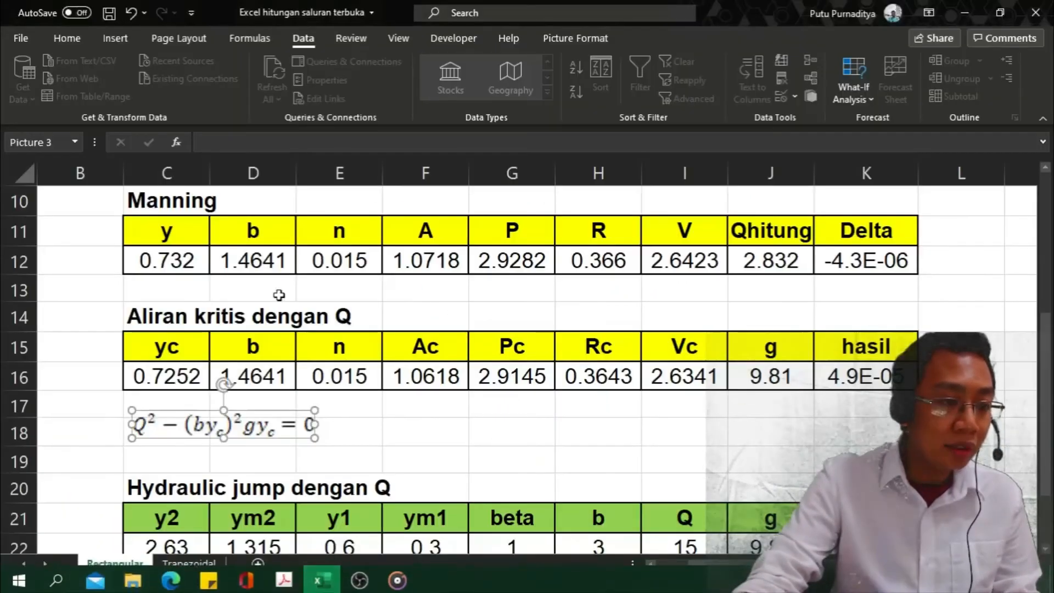
pyautogui.click(175, 373)
pyautogui.click(198, 404)
pyautogui.click(177, 372)
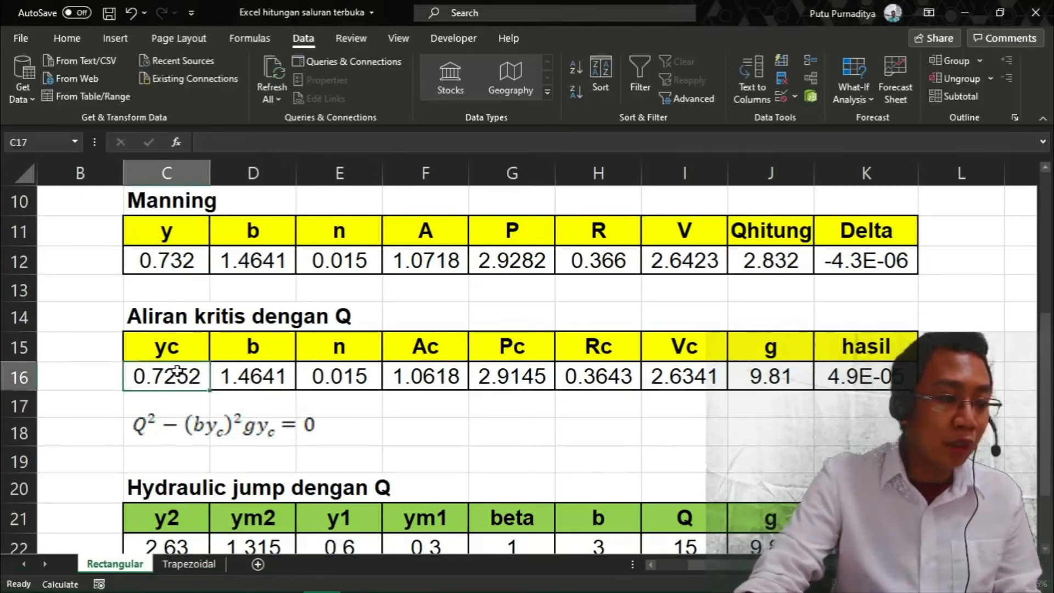
pyautogui.write('5')
pyautogui.click(419, 430)
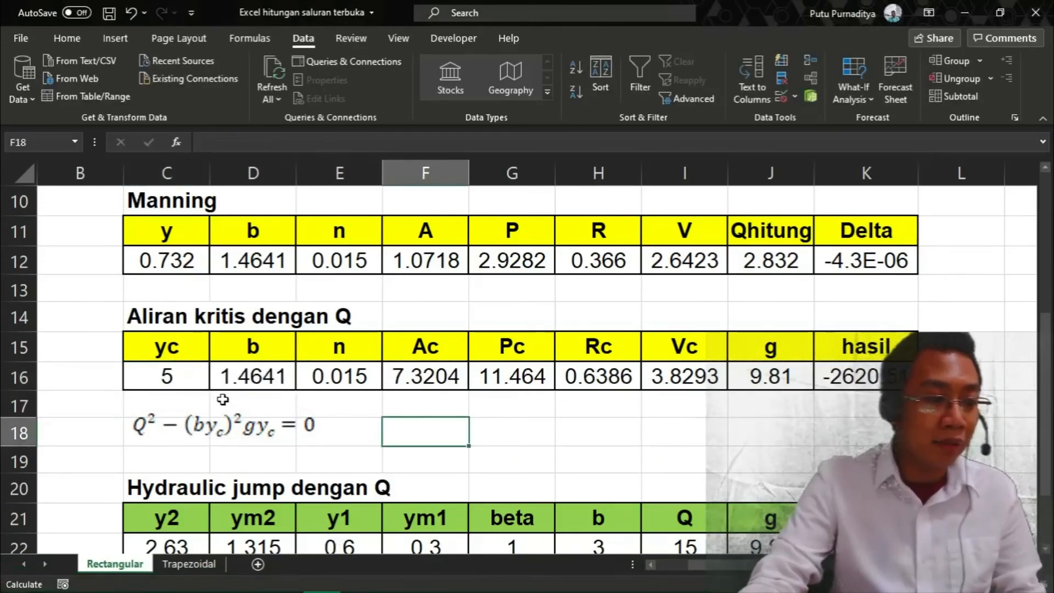
# Inspect the hasil formula in K16 and trace its references to b, yc and g, leaving it unedited
pyautogui.scroll(1, 353, 363)
pyautogui.scroll(1, 353, 363)
pyautogui.scroll(-3, 285, 364)
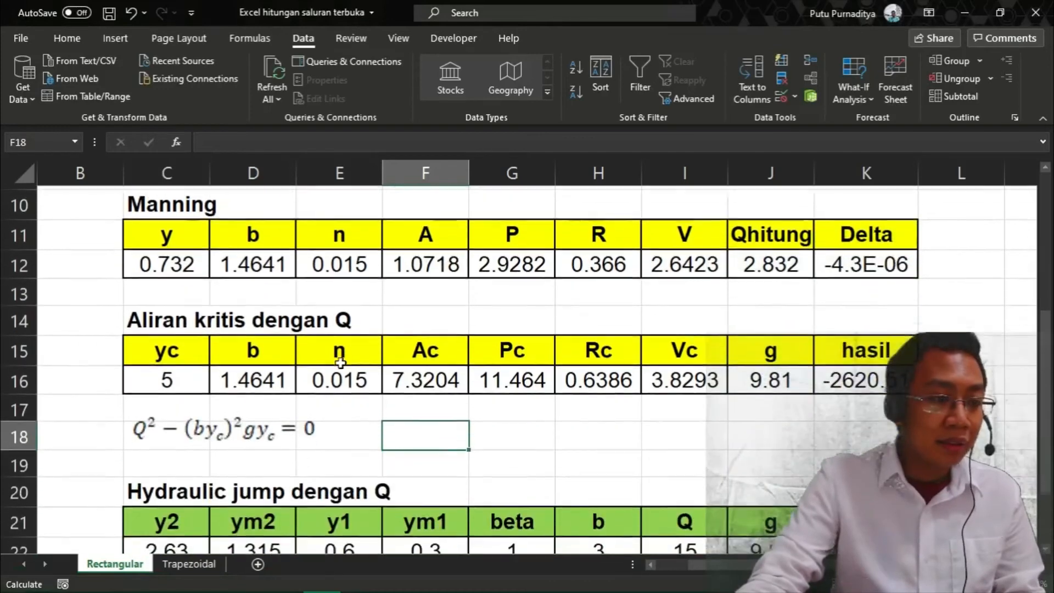
pyautogui.click(177, 378)
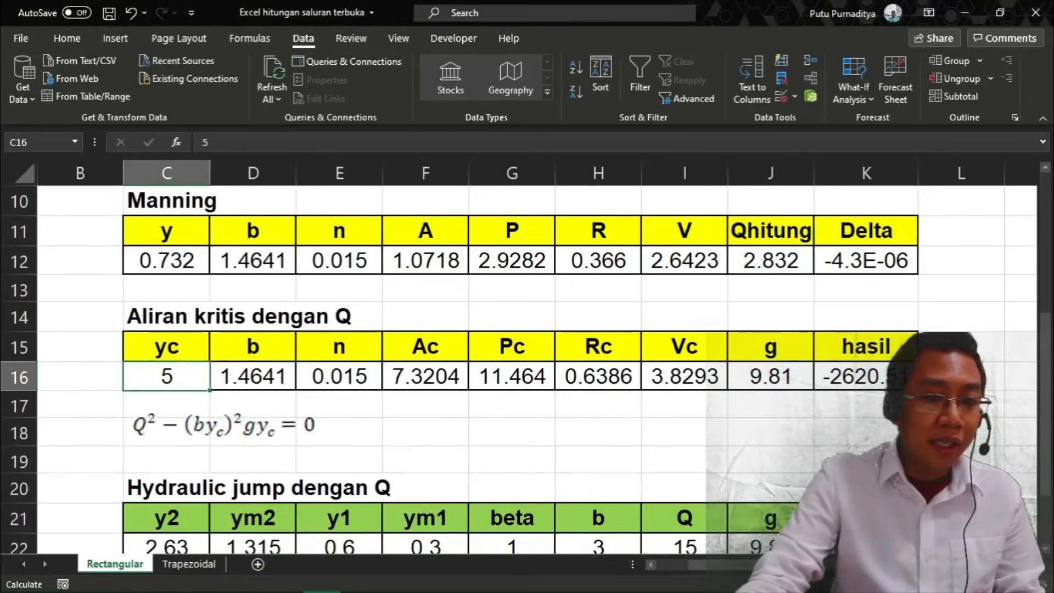
pyautogui.click(885, 383)
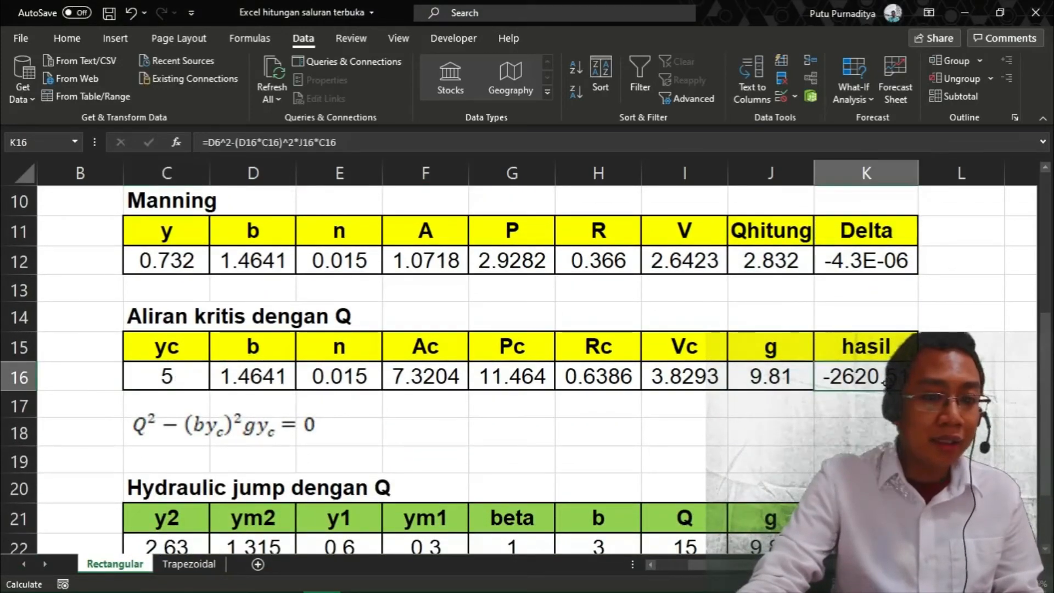
pyautogui.click(448, 146)
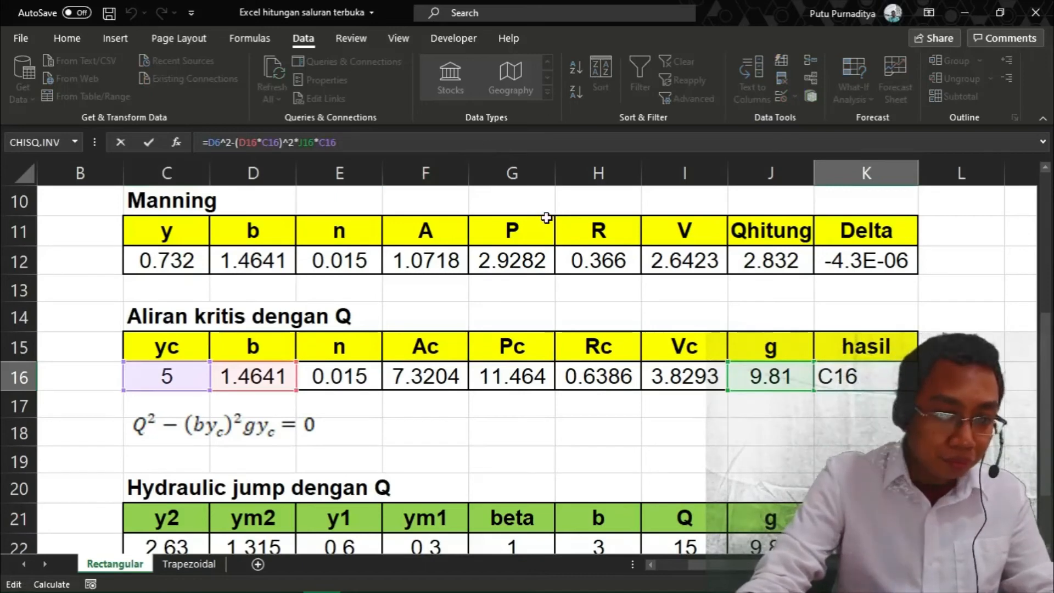
pyautogui.hotkey('ctrl', 'Return')
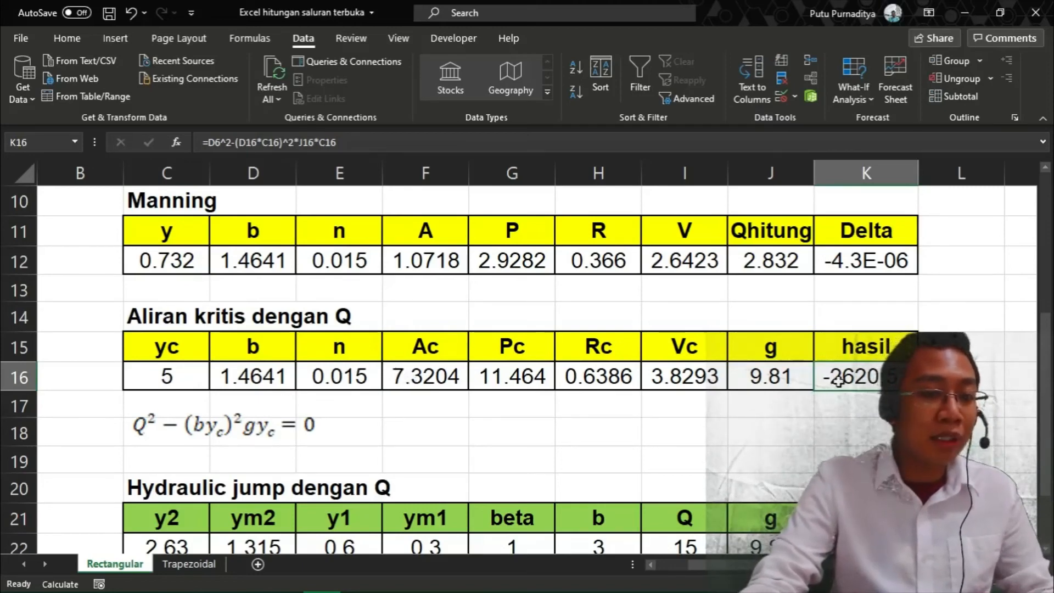
# Check the g input in J16 against the hasil formula in K16 of the Aliran kritis table
pyautogui.click(802, 384)
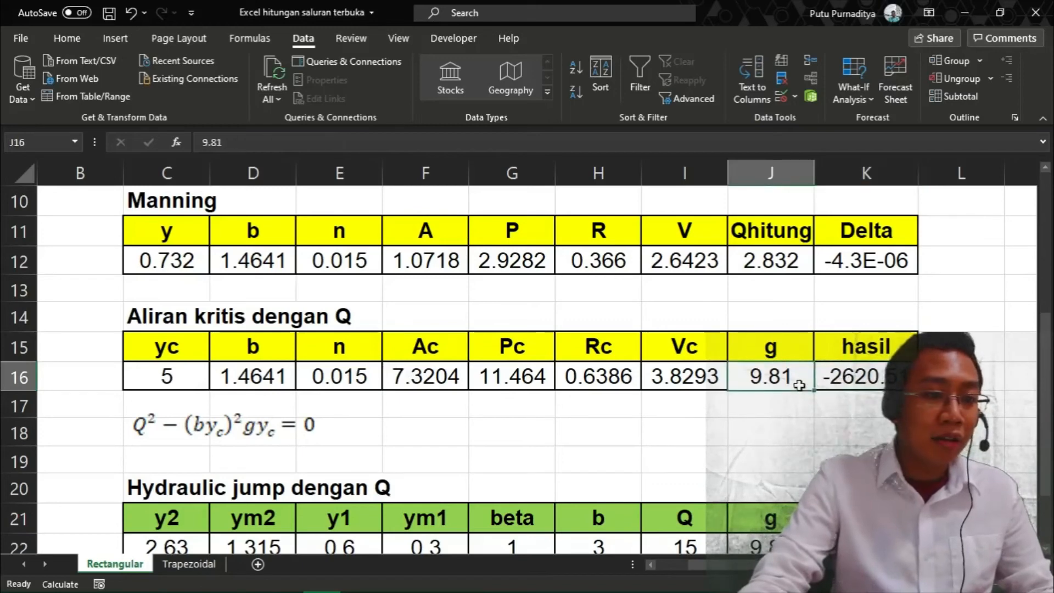
pyautogui.click(841, 380)
pyautogui.click(767, 380)
pyautogui.click(842, 378)
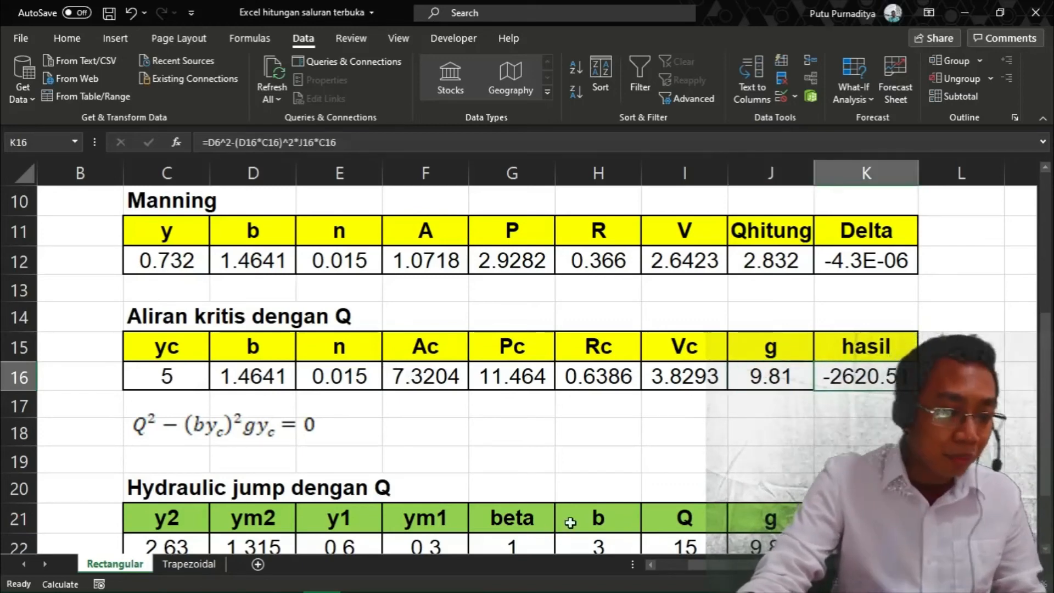
# Run Goal Seek to bring hasil in K16 to 0 by changing yc in C16, and accept the solution
pyautogui.click(184, 377)
pyautogui.scroll(1, 357, 345)
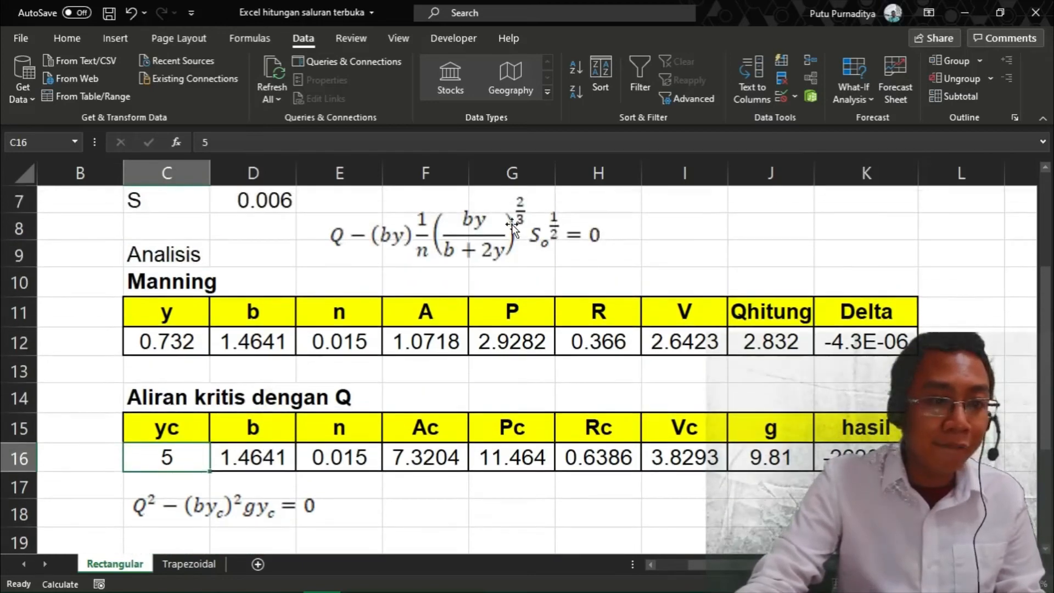
pyautogui.scroll(-1, 437, 313)
pyautogui.click(863, 94)
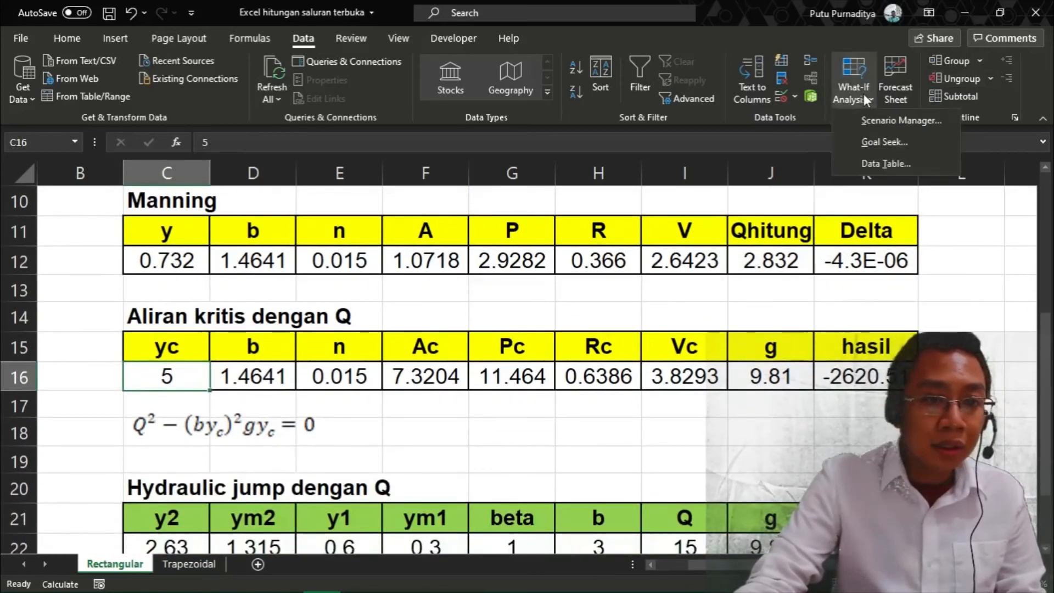
pyautogui.click(883, 143)
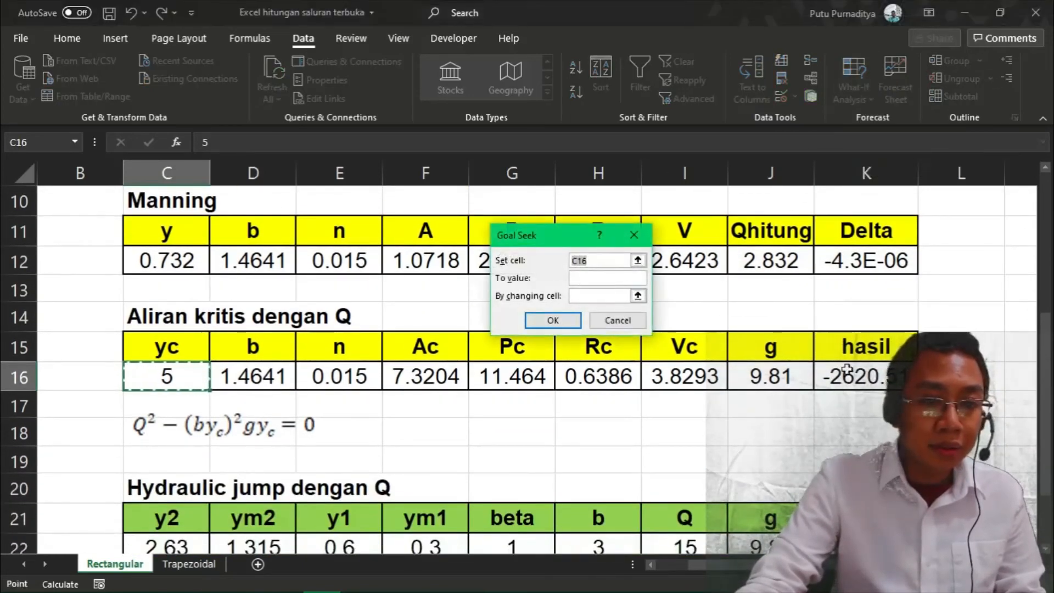
pyautogui.click(823, 373)
pyautogui.click(614, 279)
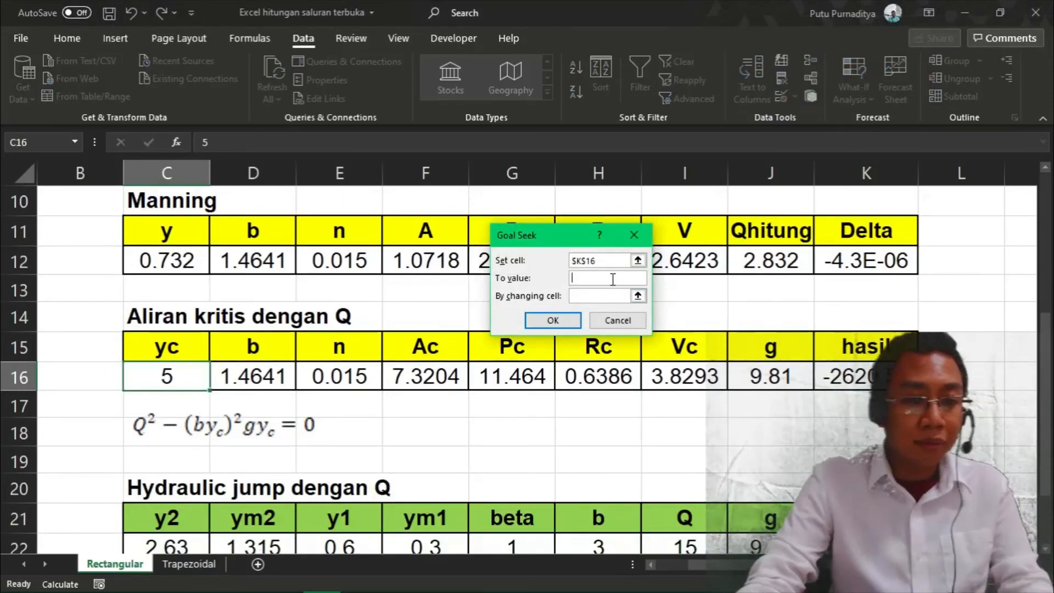
pyautogui.write('0')
pyautogui.click(594, 298)
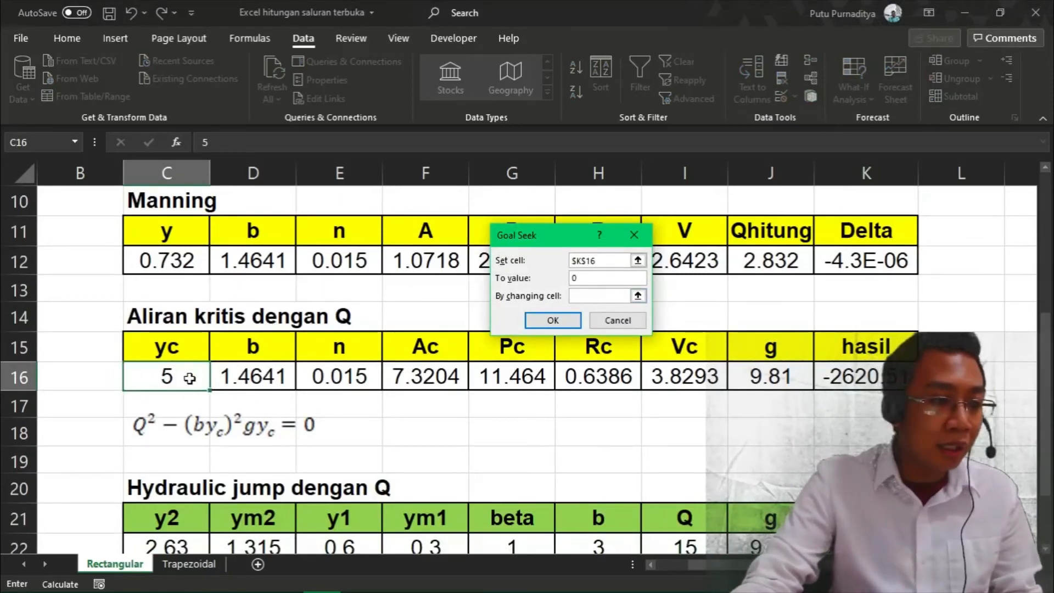
pyautogui.click(190, 379)
pyautogui.click(536, 321)
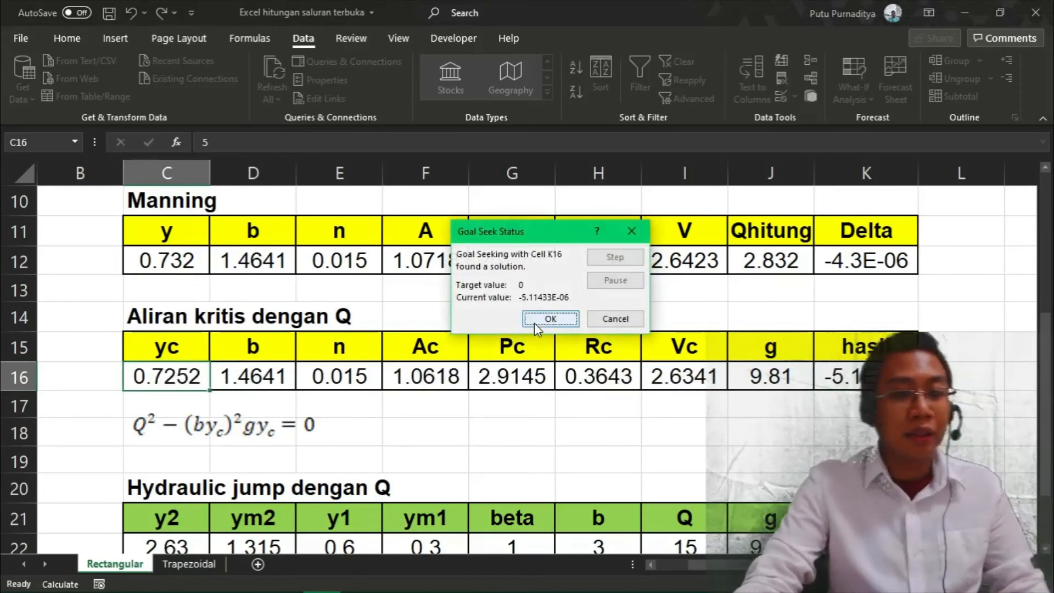
pyautogui.click(535, 323)
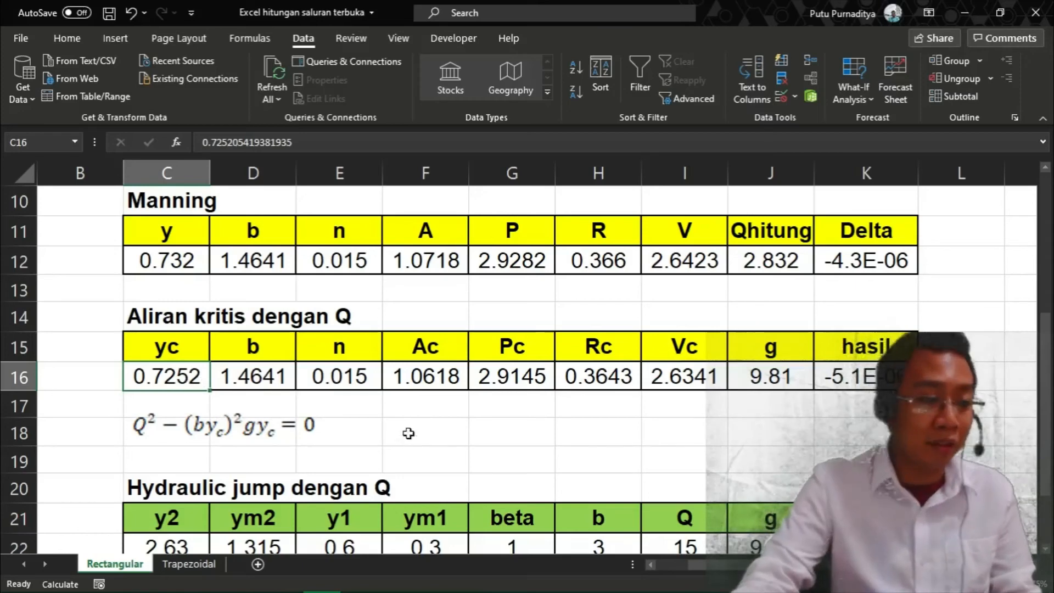
# Switch to the Acrobat document and compare yc with the worked result on page 180, reading on through the flow conclusion to Soal 6
pyautogui.moveTo(301, 587)
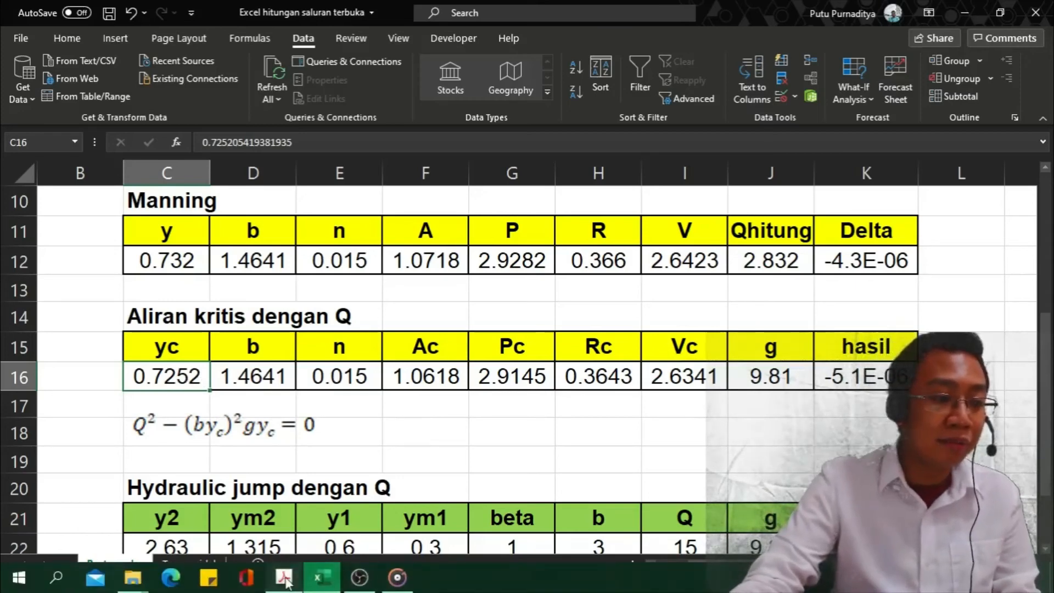
pyautogui.click(284, 580)
pyautogui.scroll(-1, 607, 357)
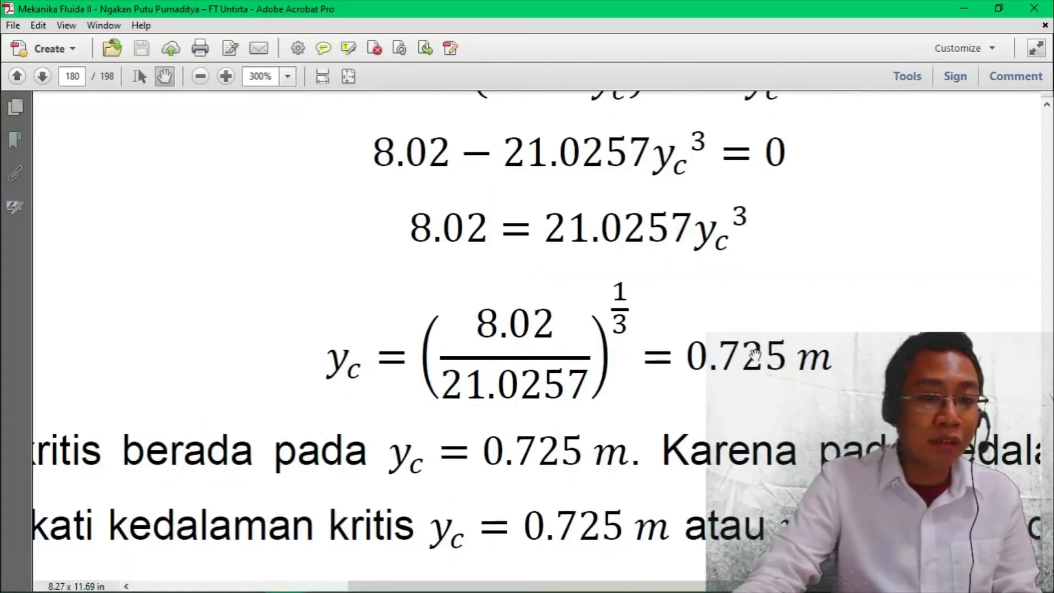
pyautogui.scroll(-1, 721, 379)
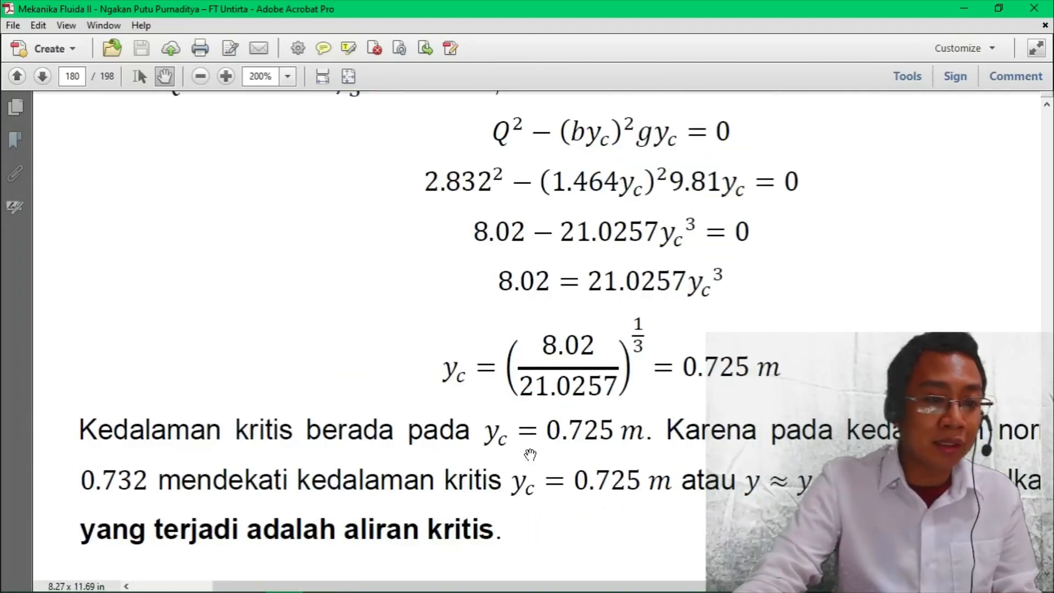
pyautogui.scroll(-5, 527, 483)
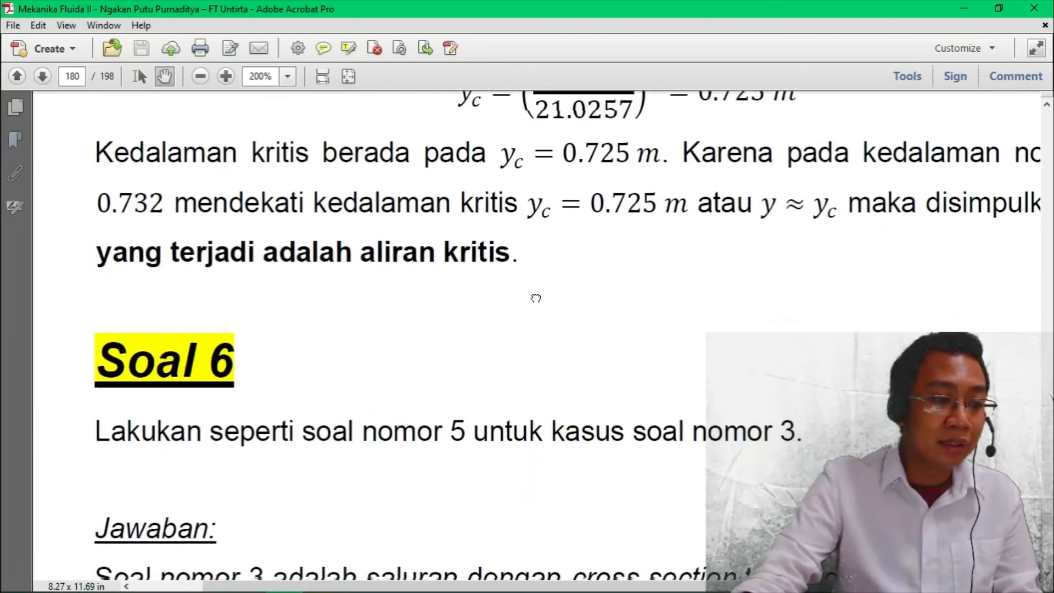
pyautogui.scroll(-4, 593, 357)
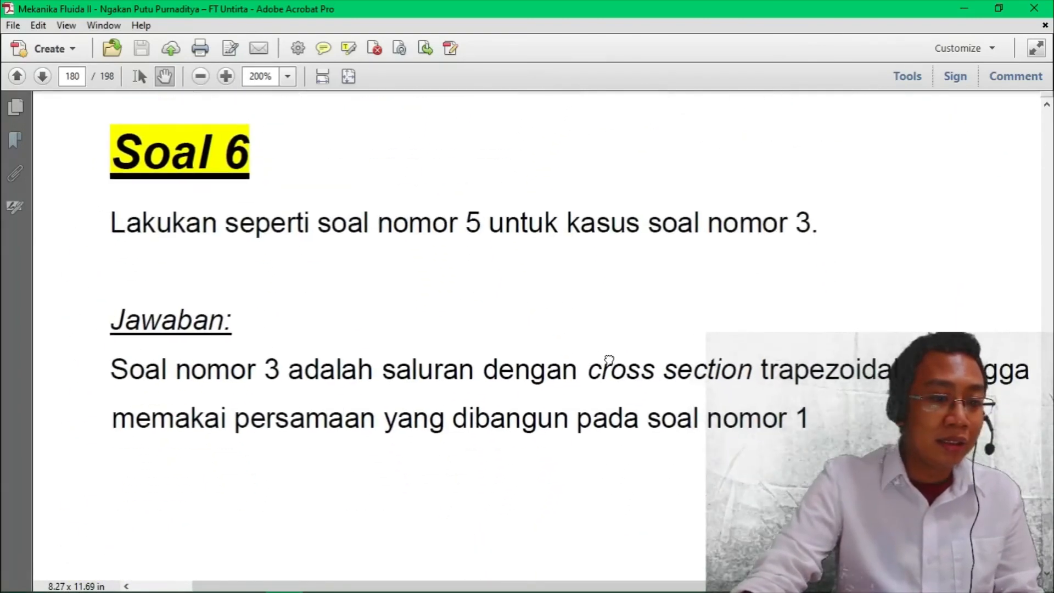
# Study the trapezoidal critical depth equation on page 181, its substituted values and the trial-and-error iteration table for yc
pyautogui.click(357, 77)
pyautogui.scroll(-1, 491, 384)
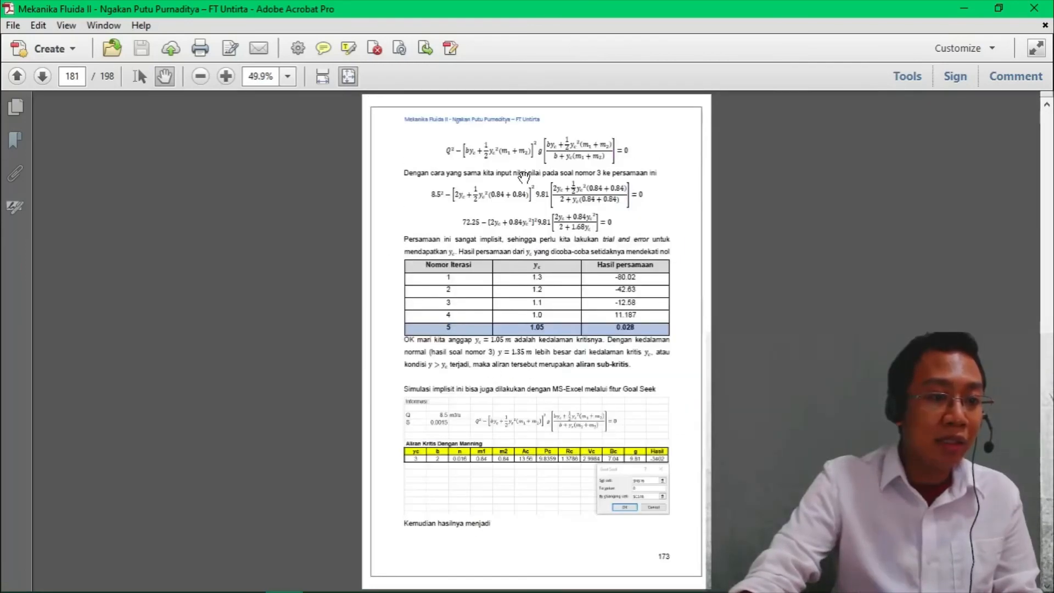
pyautogui.scroll(5, 524, 176)
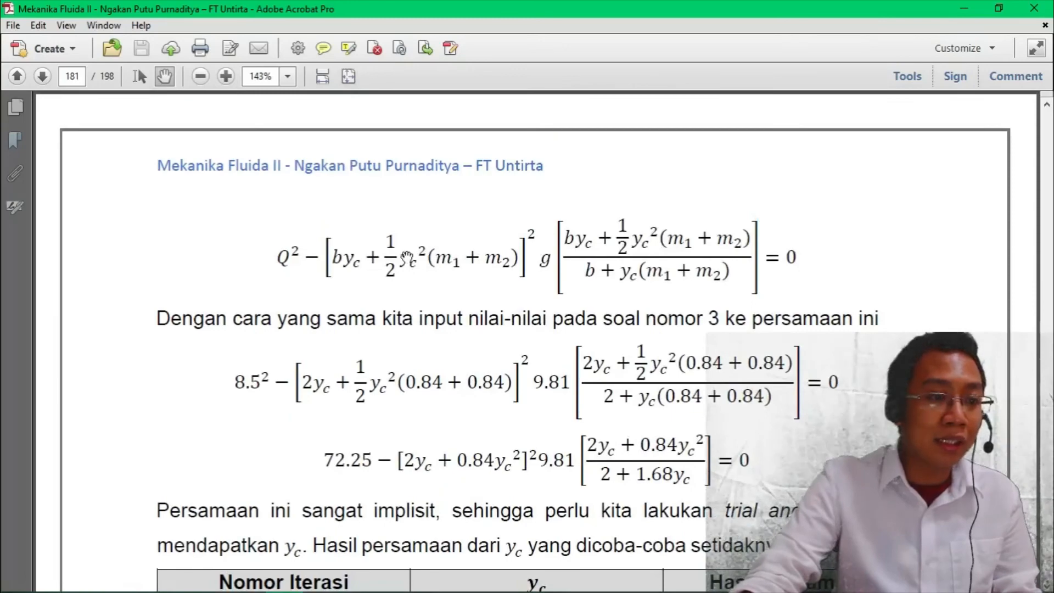
pyautogui.scroll(1, 407, 258)
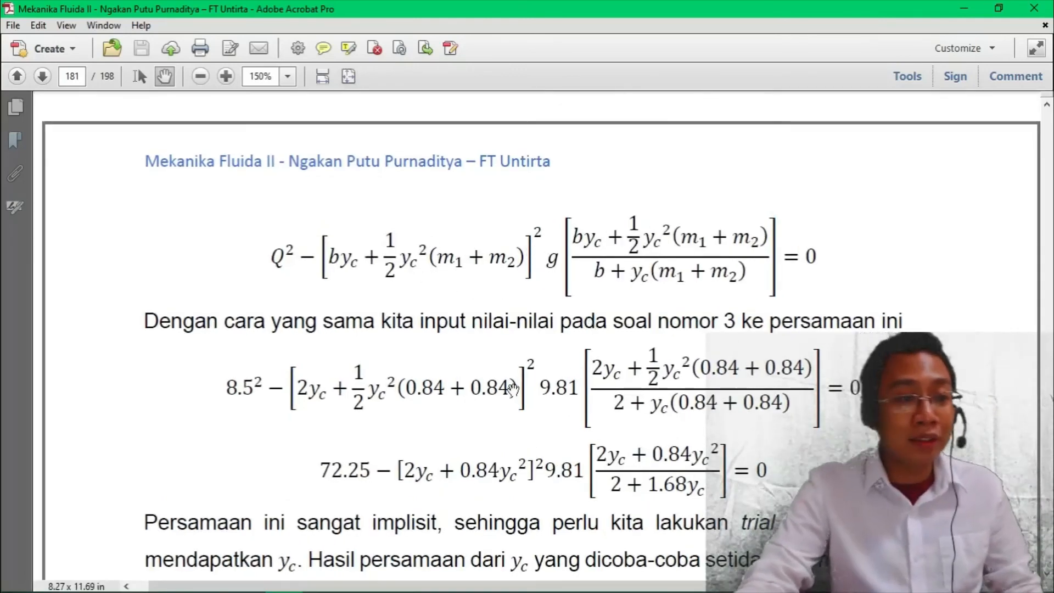
pyautogui.scroll(-5, 512, 390)
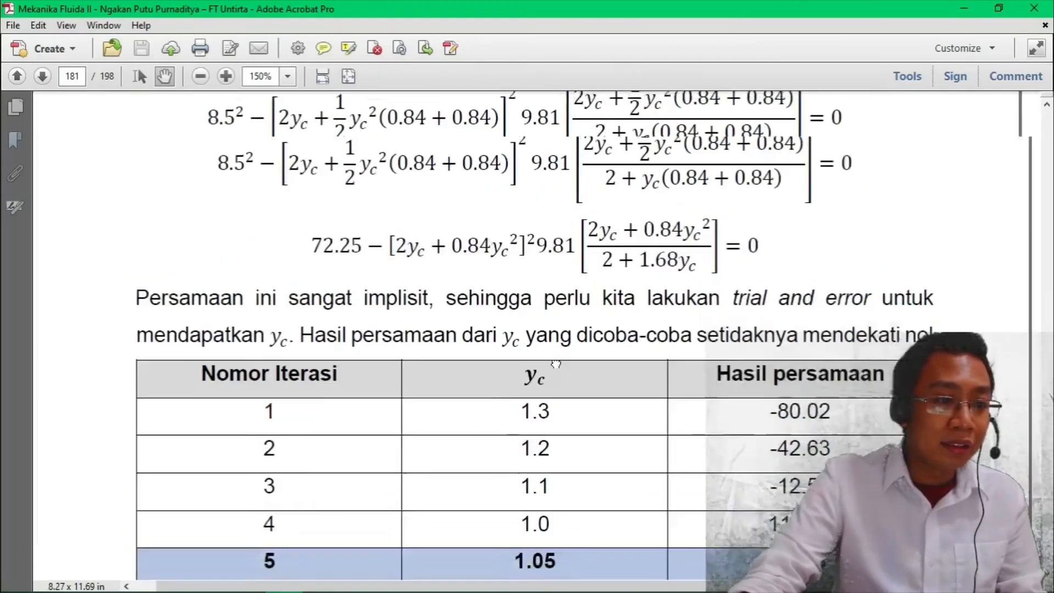
pyautogui.scroll(3, 556, 364)
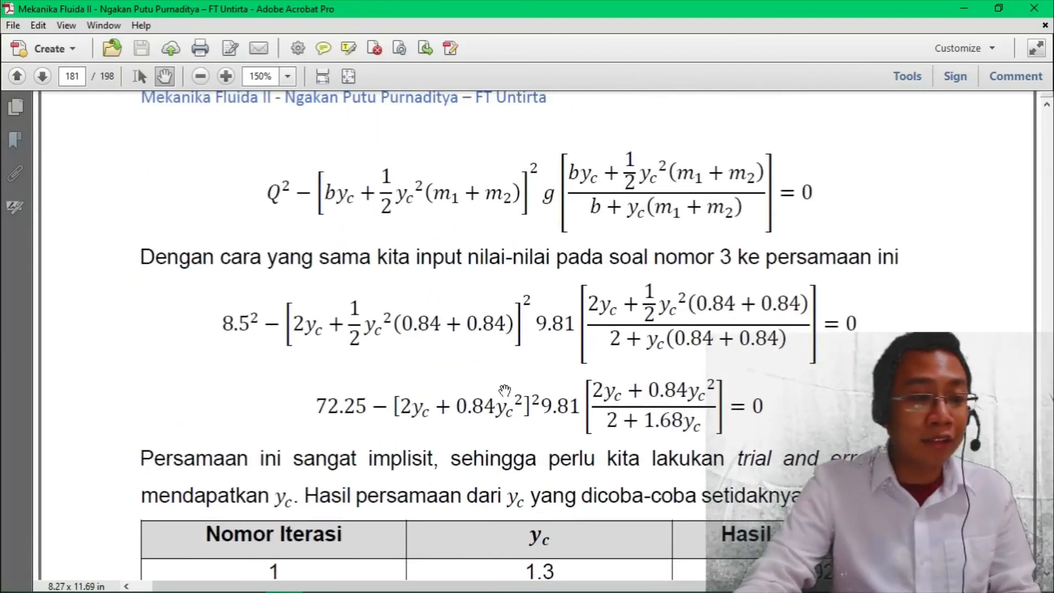
pyautogui.scroll(-2, 515, 372)
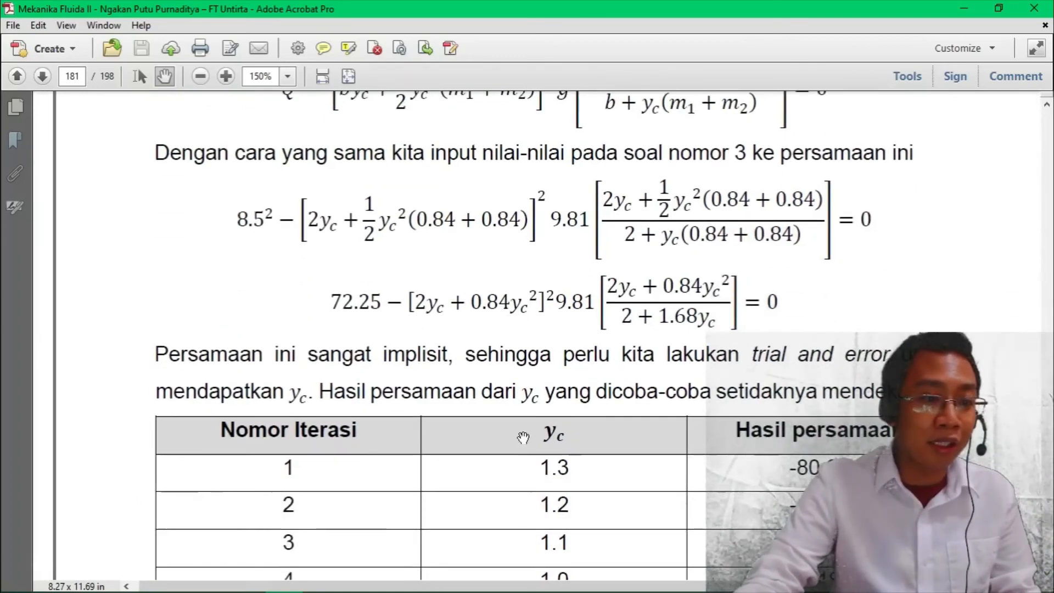
pyautogui.scroll(-2, 516, 321)
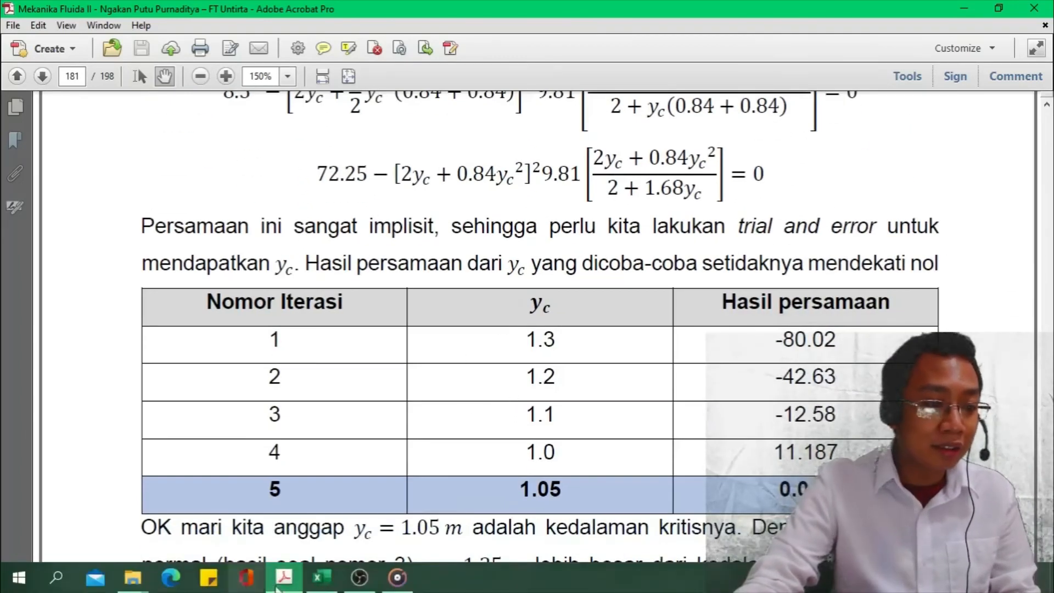
# Switch back to Excel and set the critical depth yc in C16 of the Trapezoidal sheet to 3
pyautogui.click(314, 583)
pyautogui.click(189, 564)
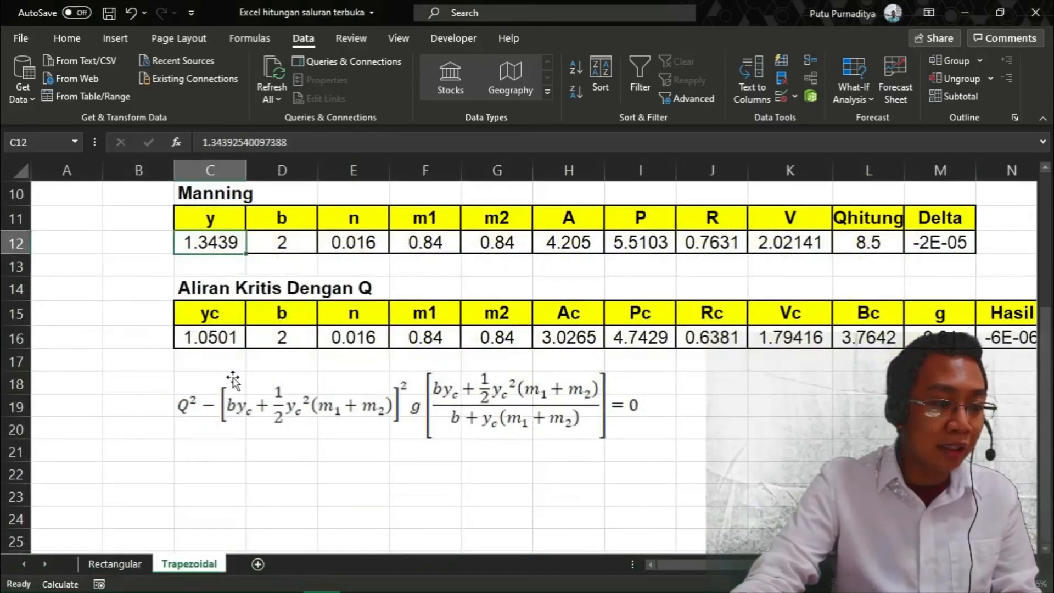
pyautogui.scroll(2, 220, 418)
pyautogui.scroll(-1, 223, 445)
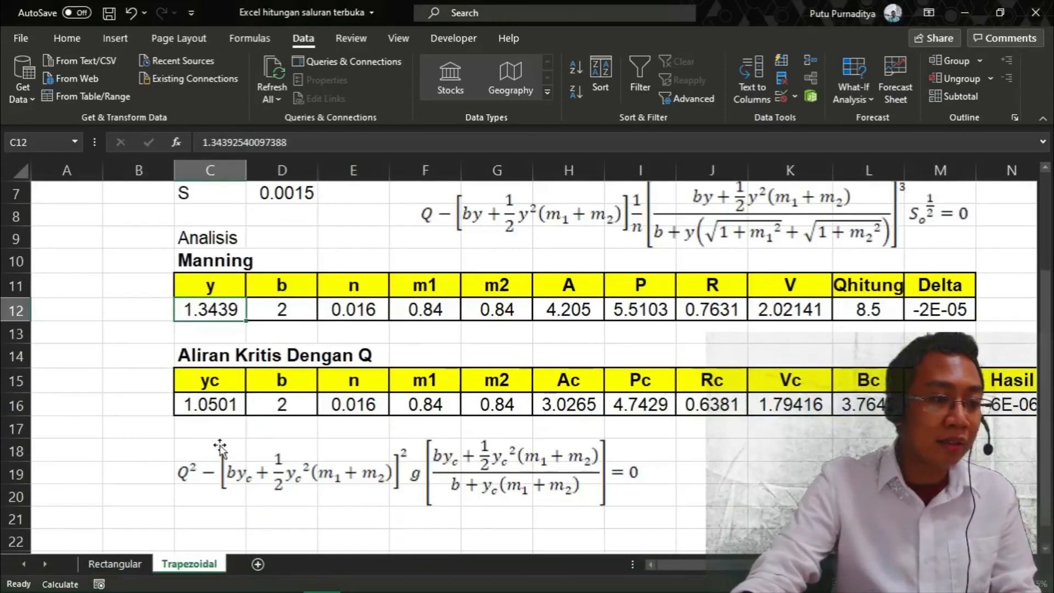
pyautogui.click(277, 463)
pyautogui.click(234, 404)
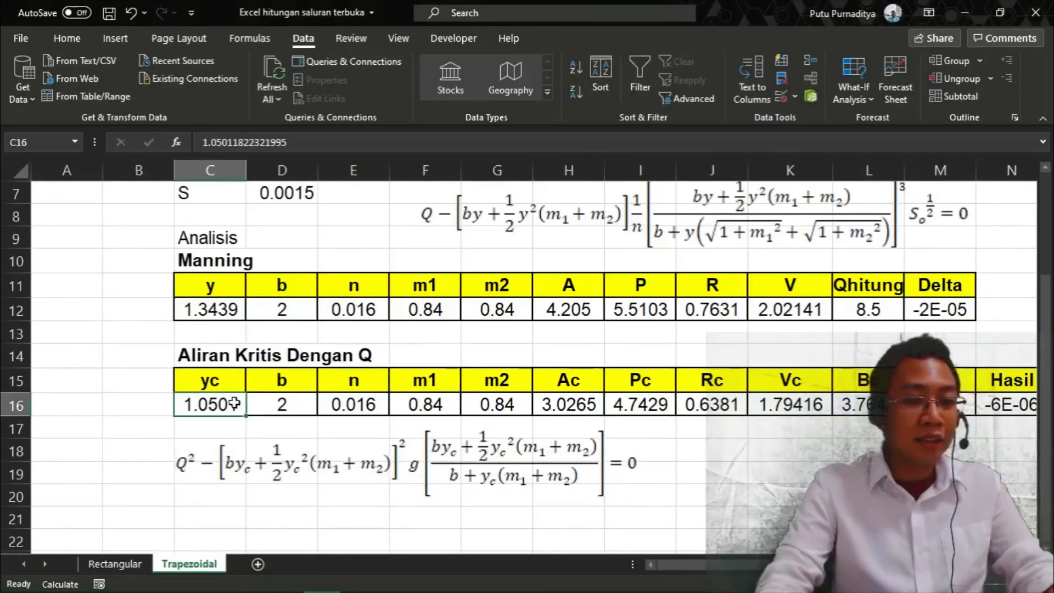
pyautogui.write('3')
pyautogui.press('Tab')
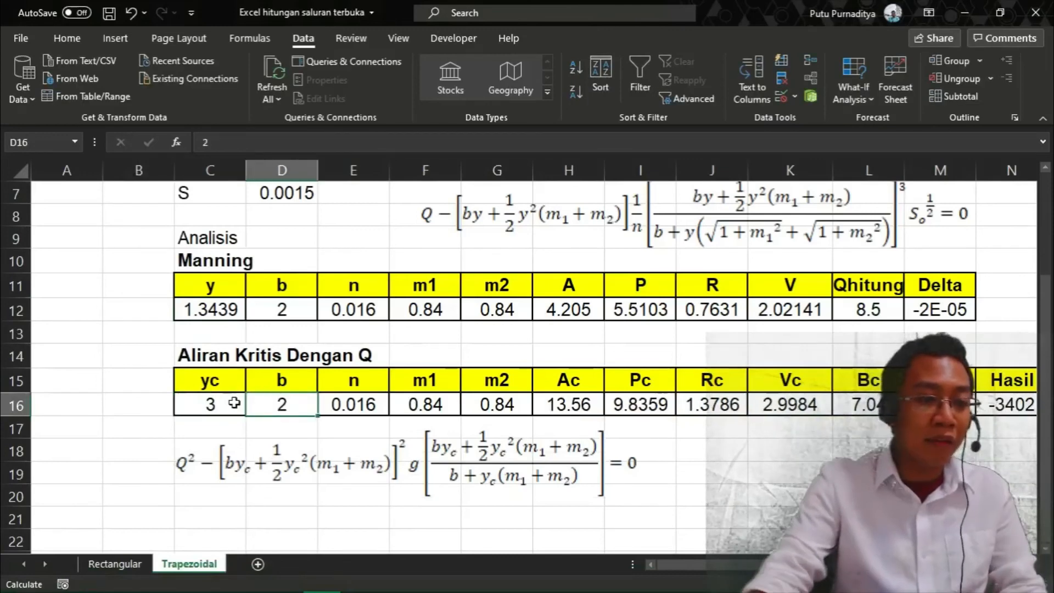
# Run Goal Seek on the trapezoidal table to bring Hasil in N16 to 0 by changing yc in C16, and accept the solution
pyautogui.moveTo(702, 561); pyautogui.dragTo(728, 562)
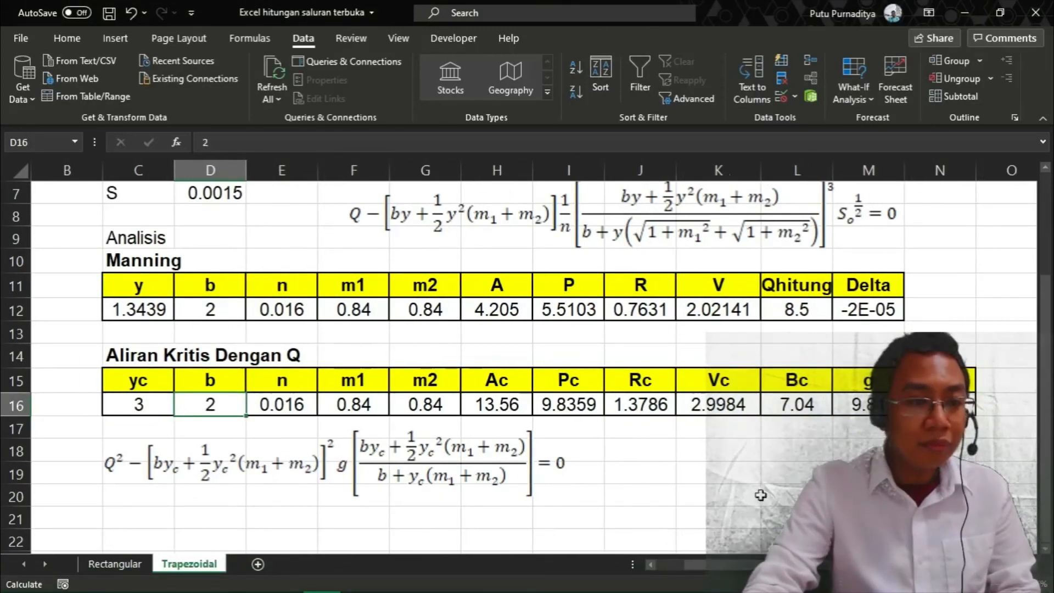
pyautogui.click(848, 100)
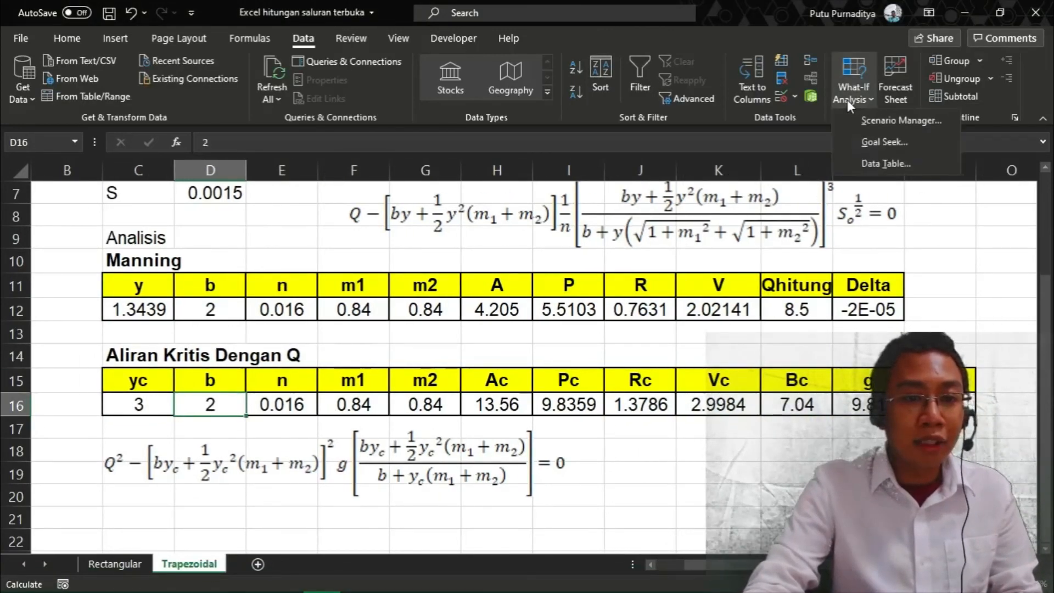
pyautogui.click(867, 142)
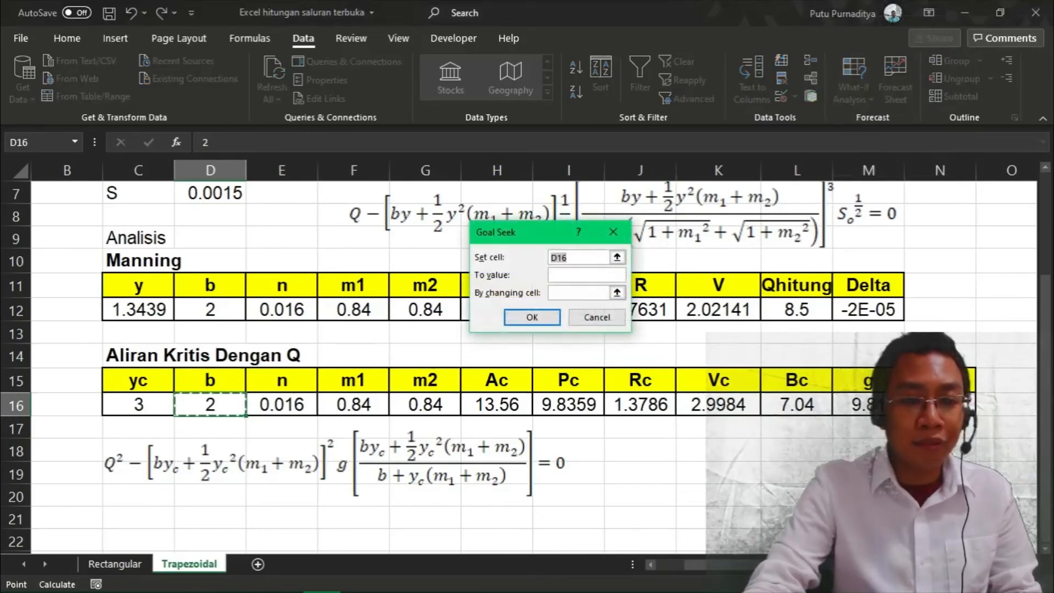
pyautogui.click(940, 406)
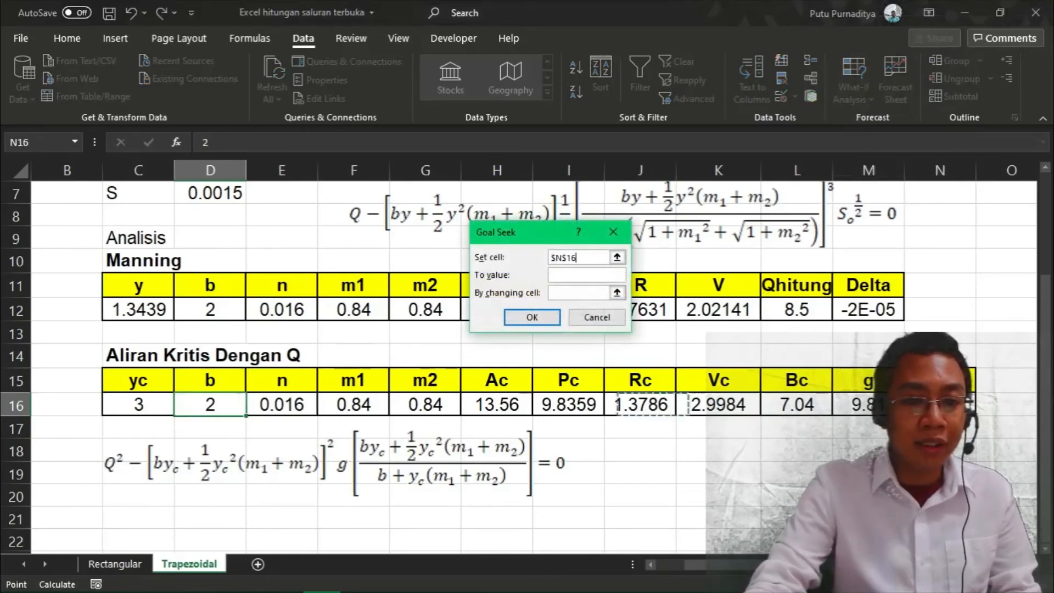
pyautogui.click(563, 274)
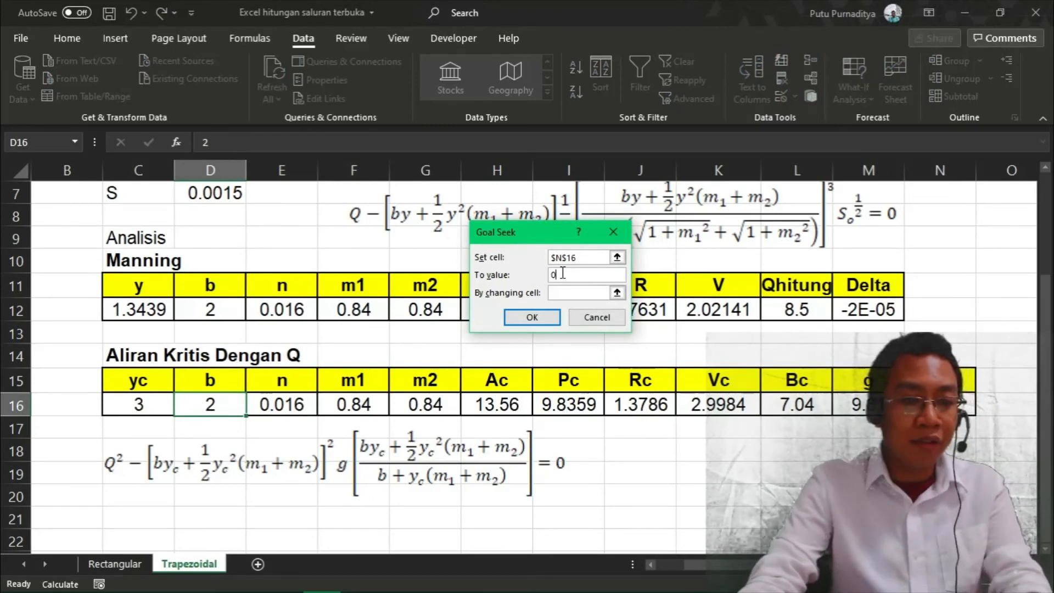
pyautogui.click(148, 407)
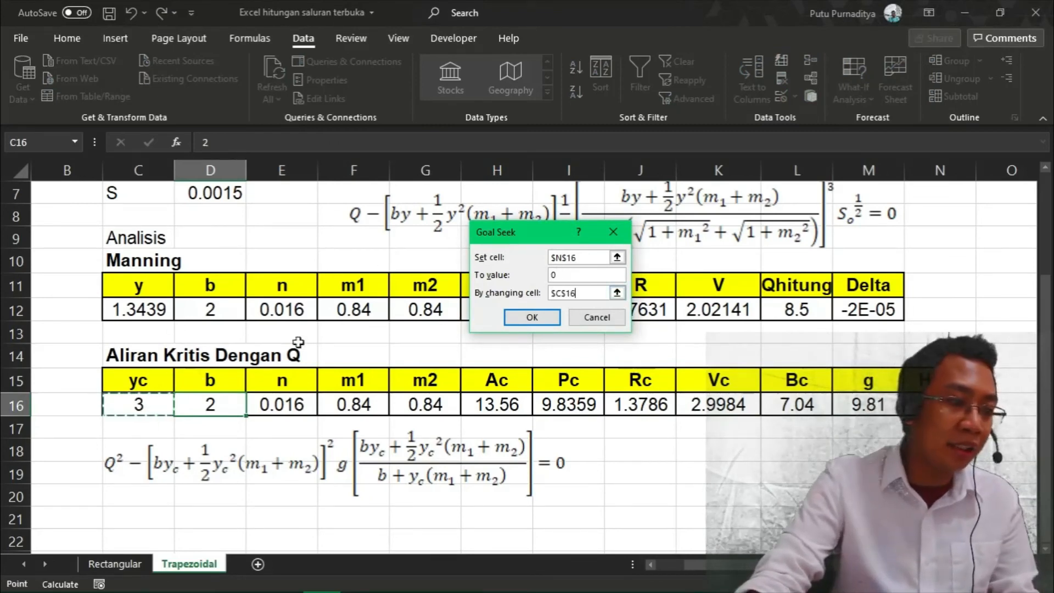
pyautogui.click(535, 312)
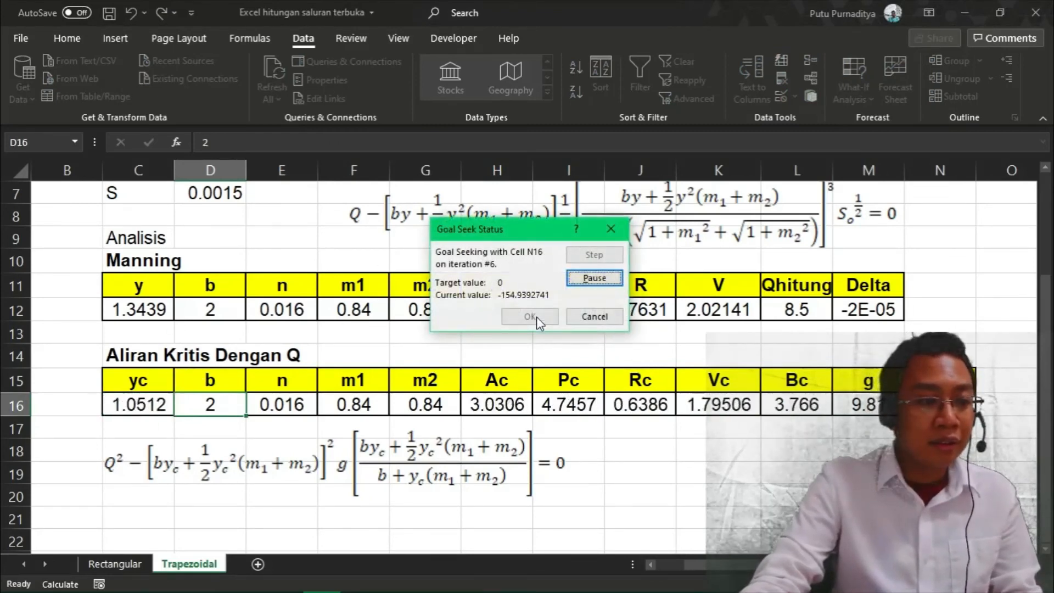
pyautogui.click(527, 315)
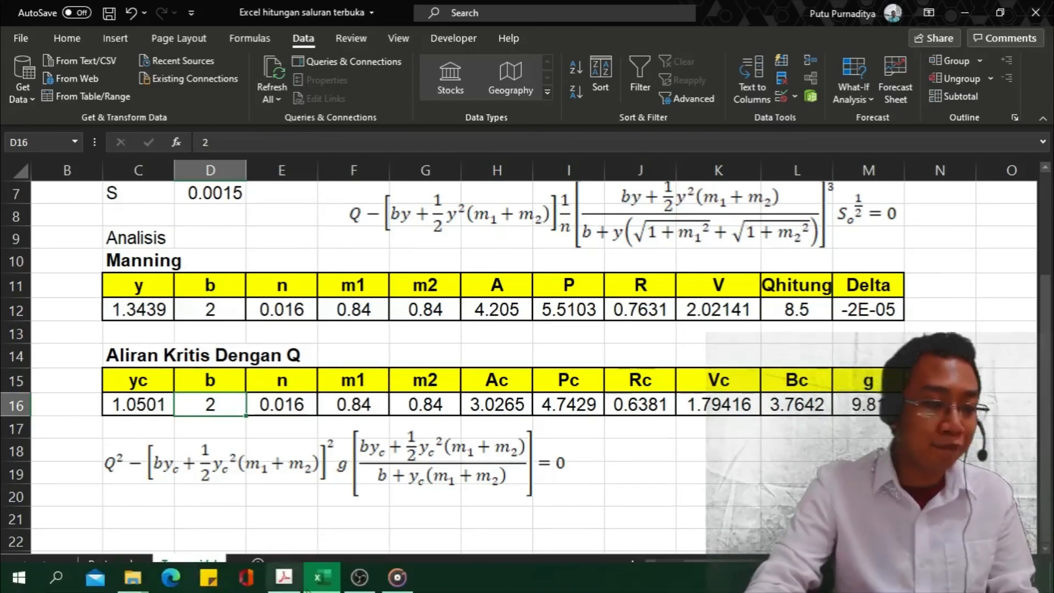
# Switch to the Acrobat document and compare yc with the iteration table on page 181, reading the flow conclusion below it
pyautogui.click(284, 578)
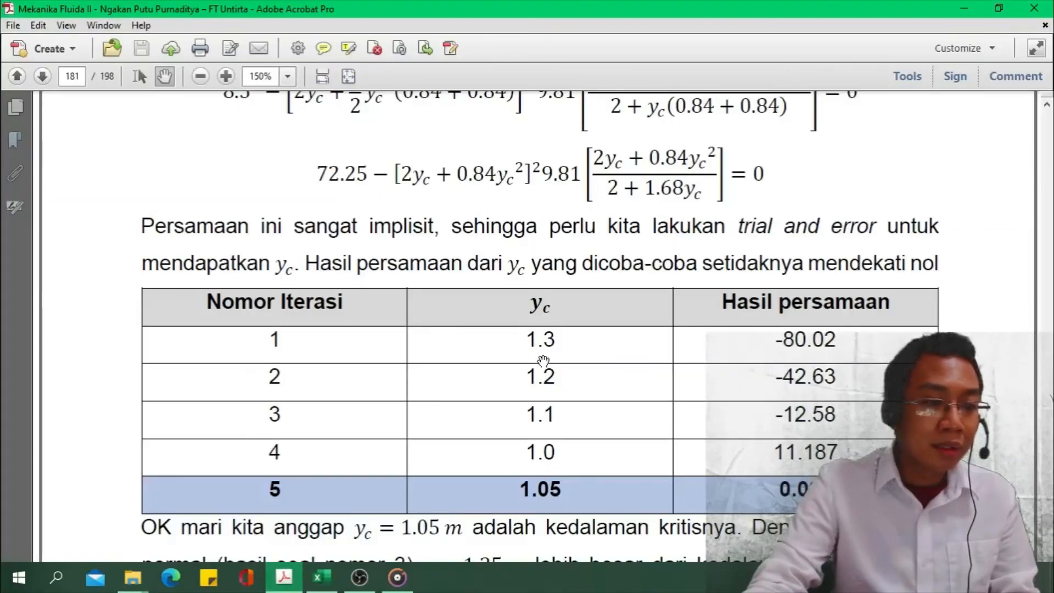
pyautogui.scroll(-5, 587, 269)
pyautogui.scroll(-8, 587, 269)
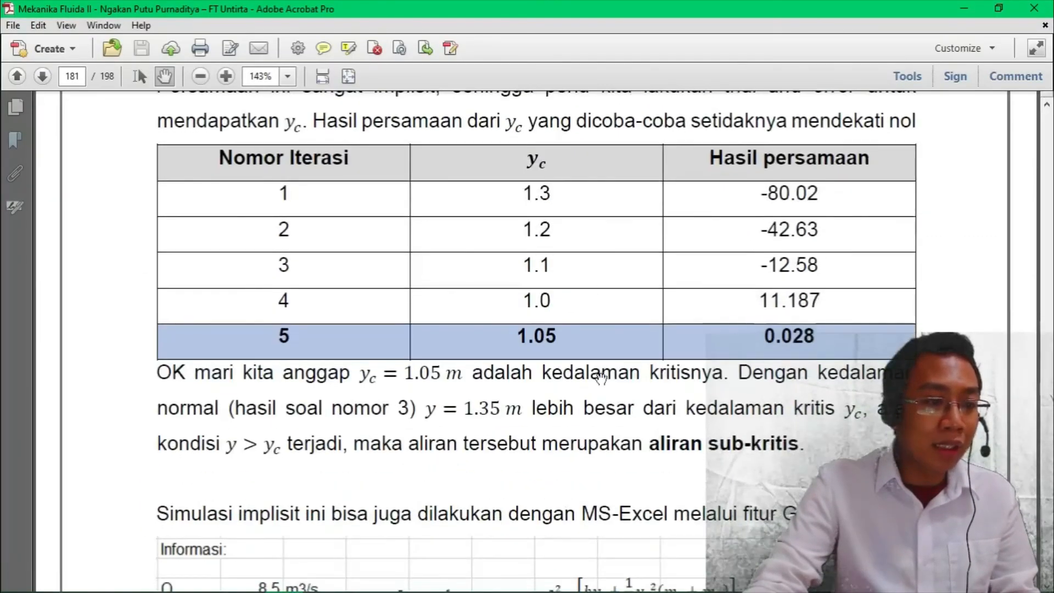
# Examine the Excel Goal Seek example for the trapezoidal critical depth on page 181 together with the sub-critical flow conclusion above it
pyautogui.moveTo(636, 300); pyautogui.dragTo(635, 292)
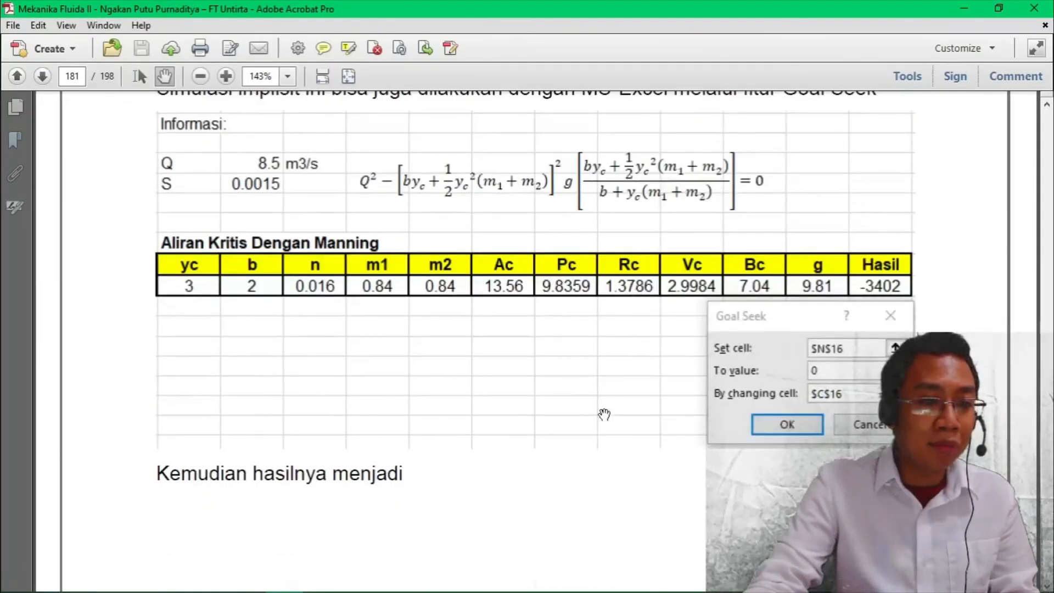
pyautogui.moveTo(605, 382); pyautogui.dragTo(602, 306)
pyautogui.moveTo(599, 271); pyautogui.dragTo(598, 310)
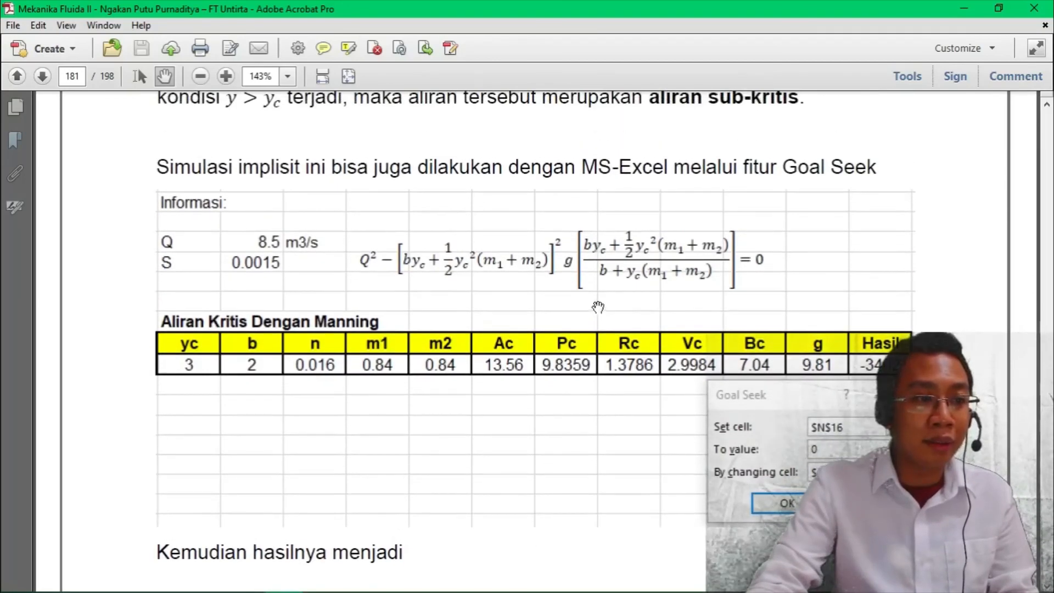
pyautogui.moveTo(610, 238); pyautogui.dragTo(610, 341)
pyautogui.moveTo(602, 287); pyautogui.dragTo(569, 269)
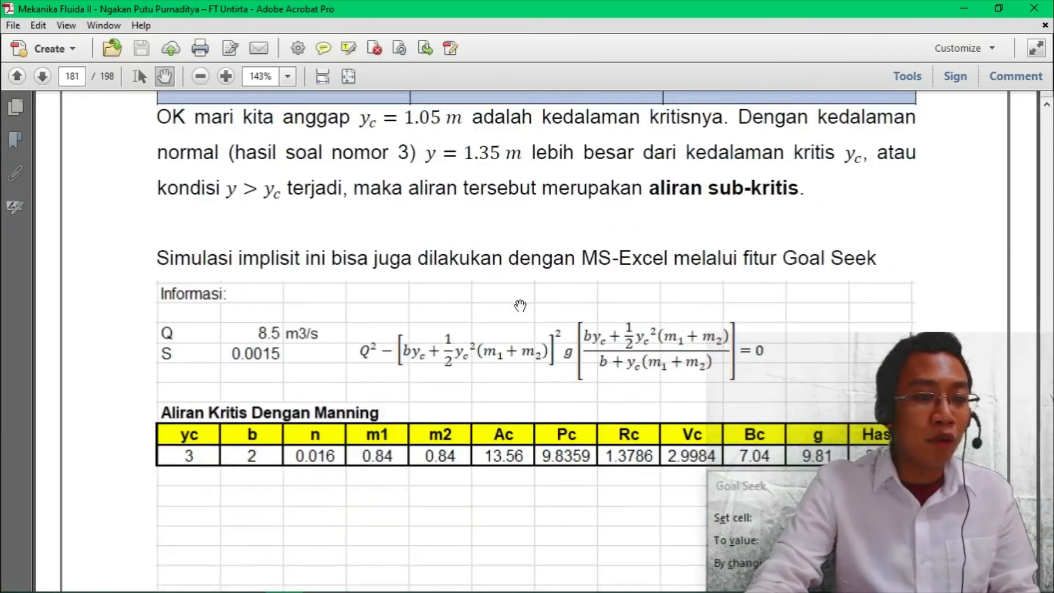
pyautogui.moveTo(581, 410); pyautogui.dragTo(578, 342)
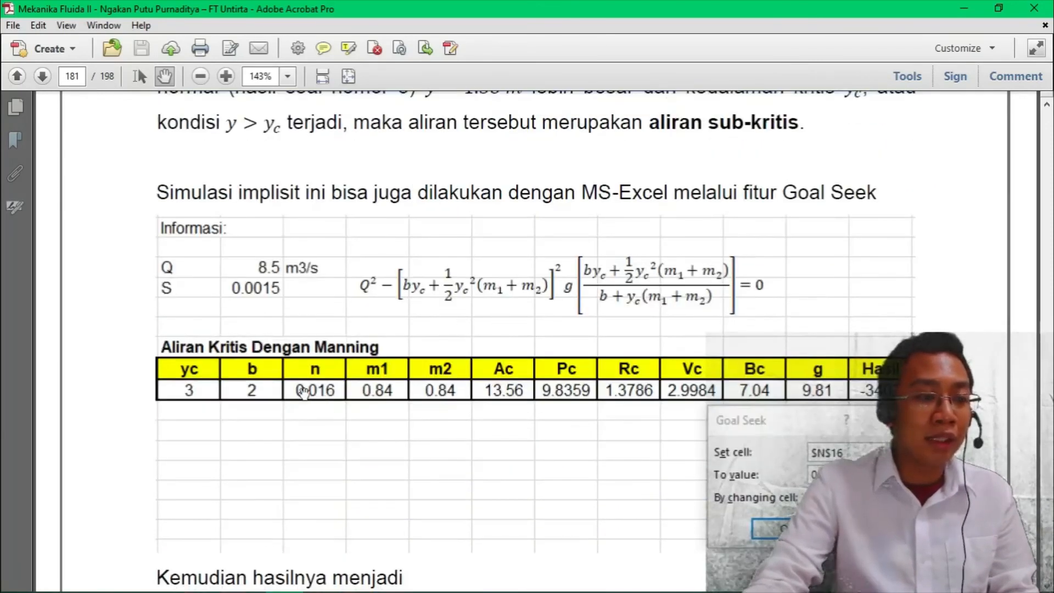
pyautogui.scroll(5, 313, 391)
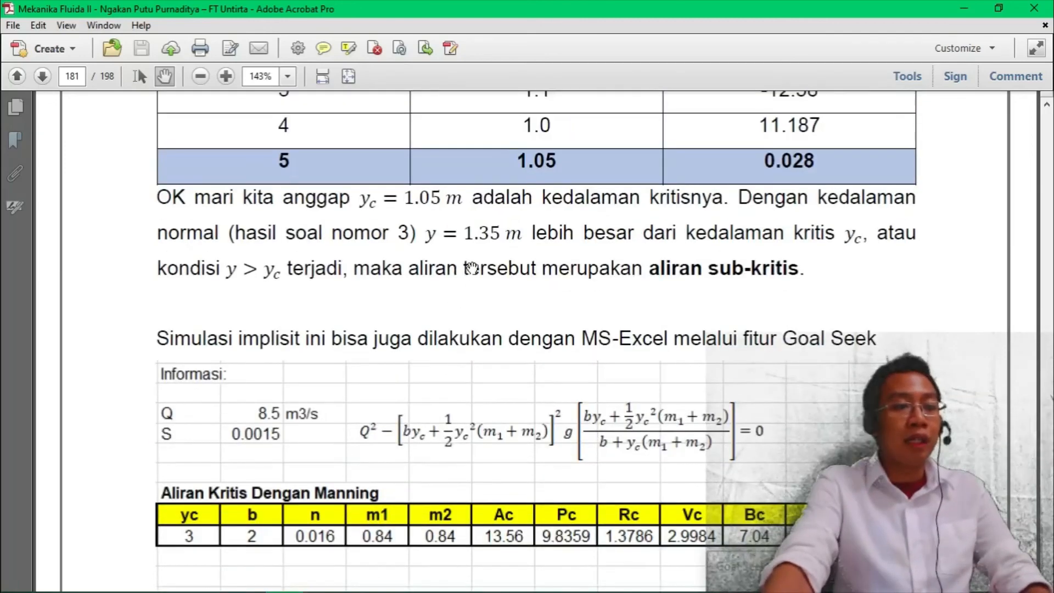
pyautogui.scroll(-3, 455, 470)
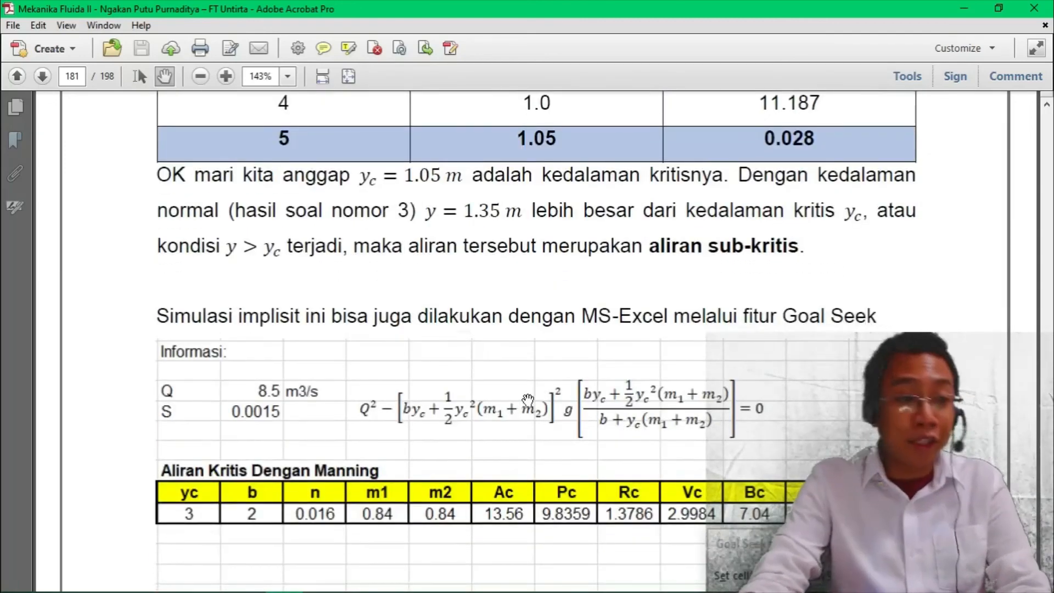
pyautogui.scroll(-5, 527, 399)
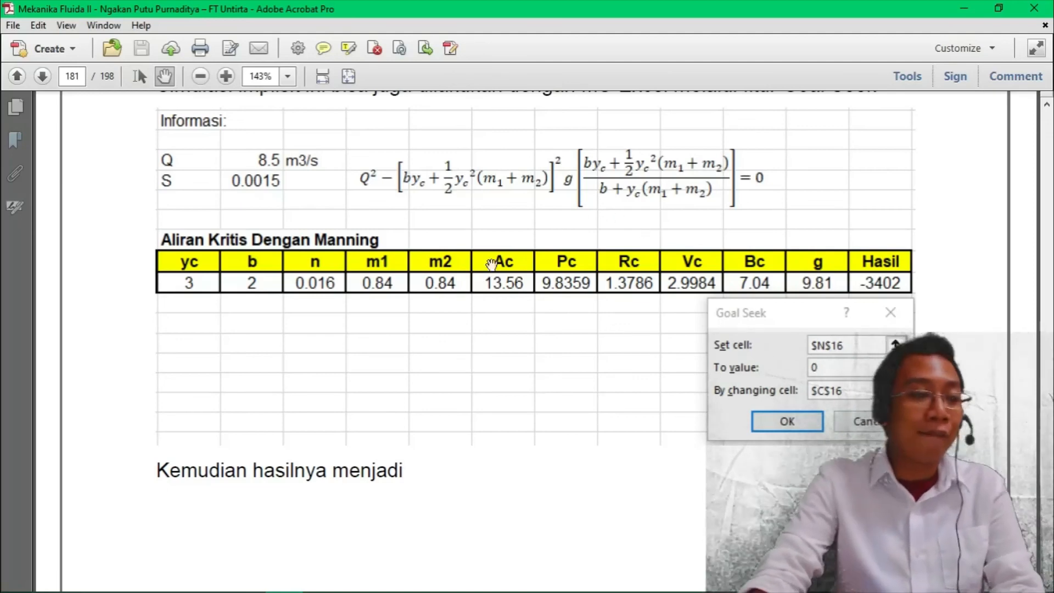
pyautogui.moveTo(492, 264); pyautogui.dragTo(502, 320)
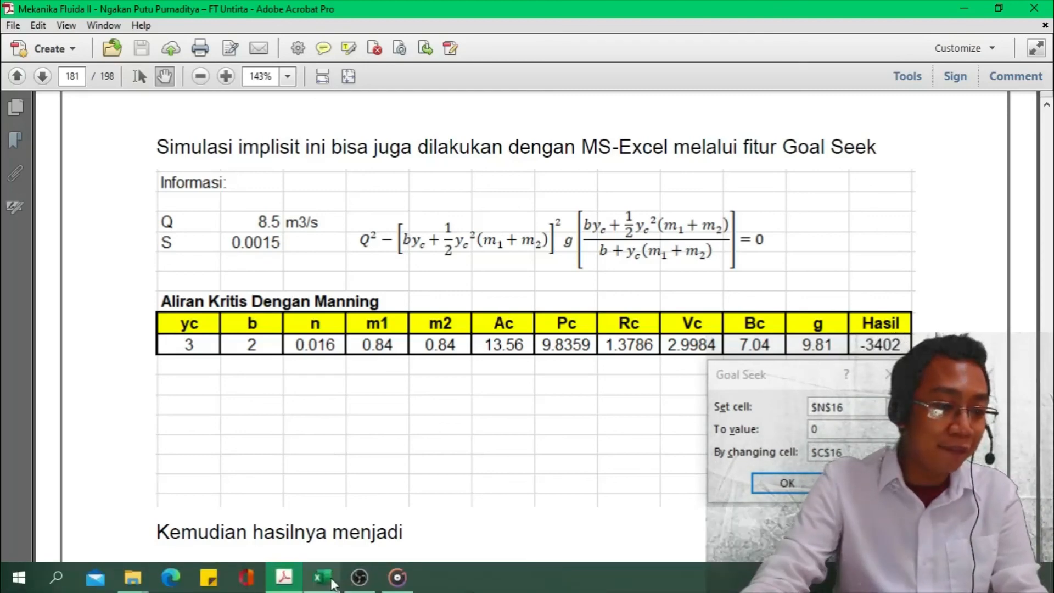
# Switch to Excel to check the solved yc in the Trapezoidal sheet, and return to the Acrobat document's flow conclusion on page 181
pyautogui.click(331, 580)
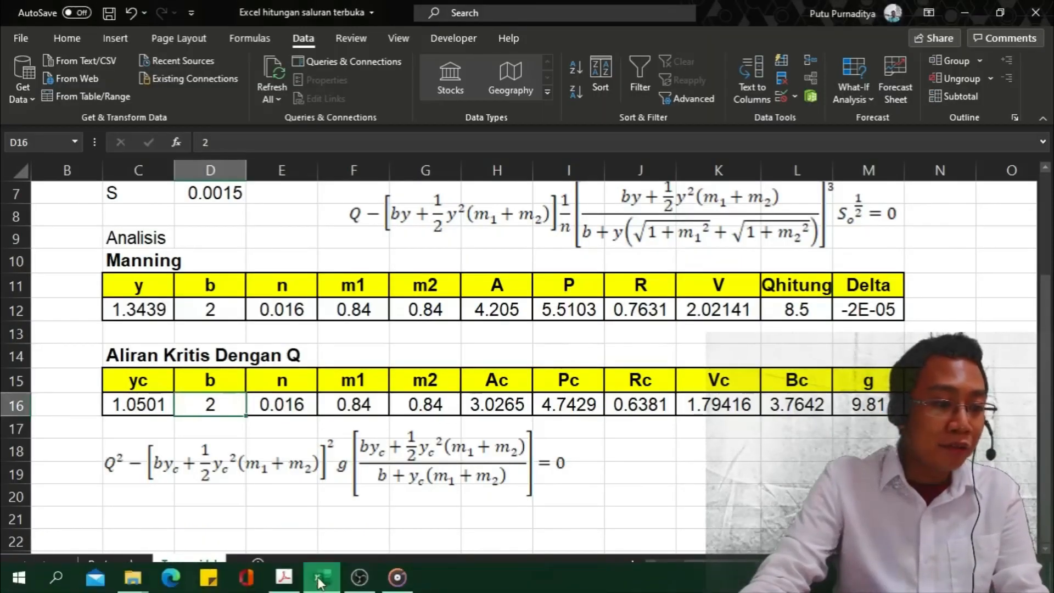
pyautogui.click(291, 581)
pyautogui.moveTo(425, 246); pyautogui.dragTo(426, 368)
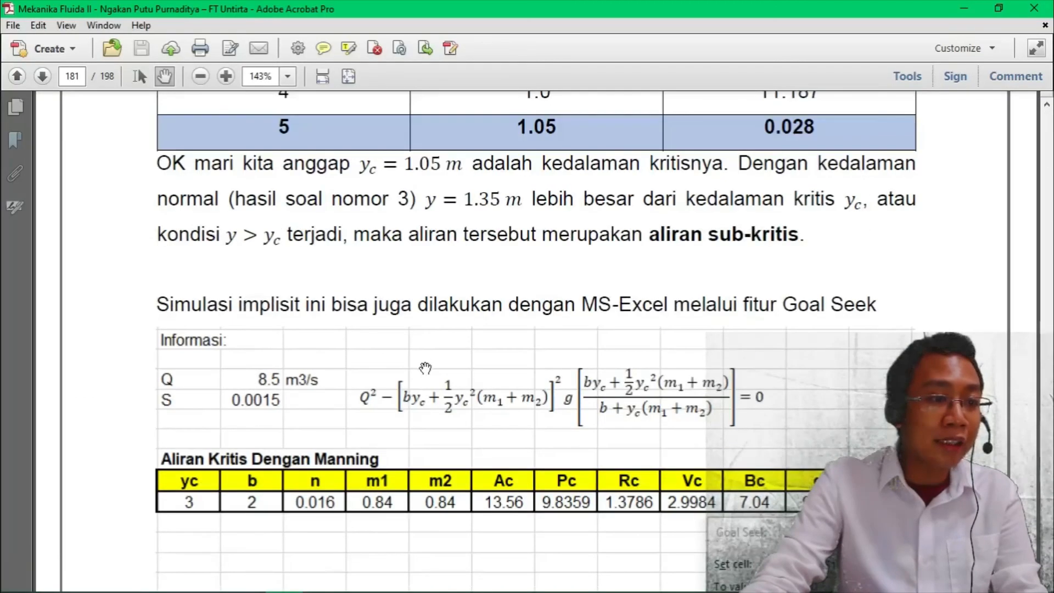